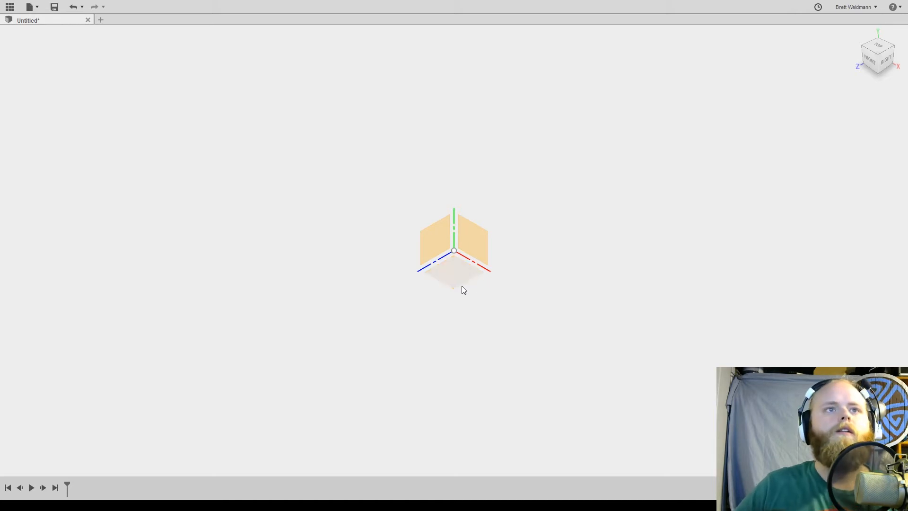
shift+middle_drag(434, 302, 455, 284)
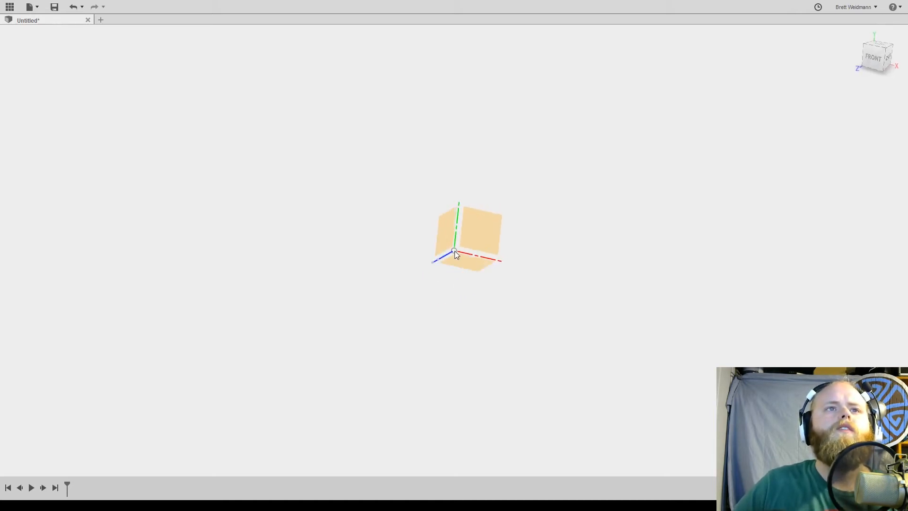
shift+middle_drag(463, 304, 446, 307)
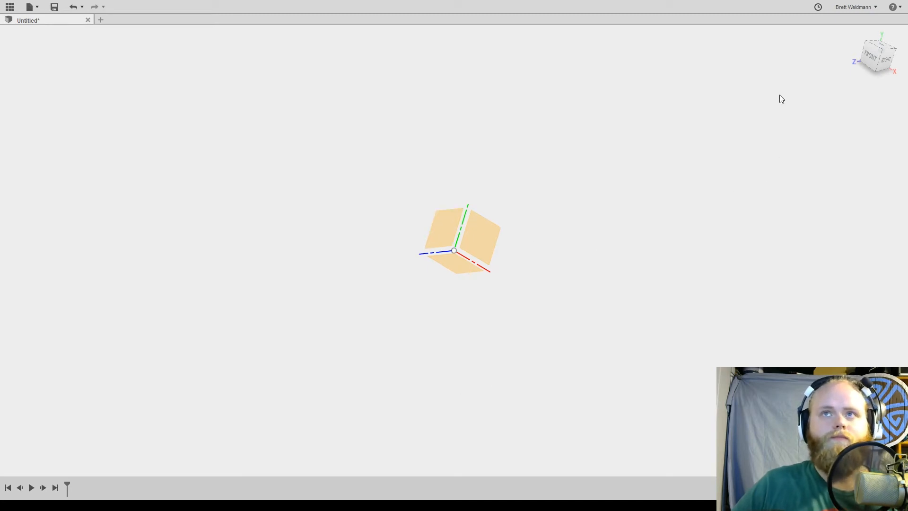
click(857, 33)
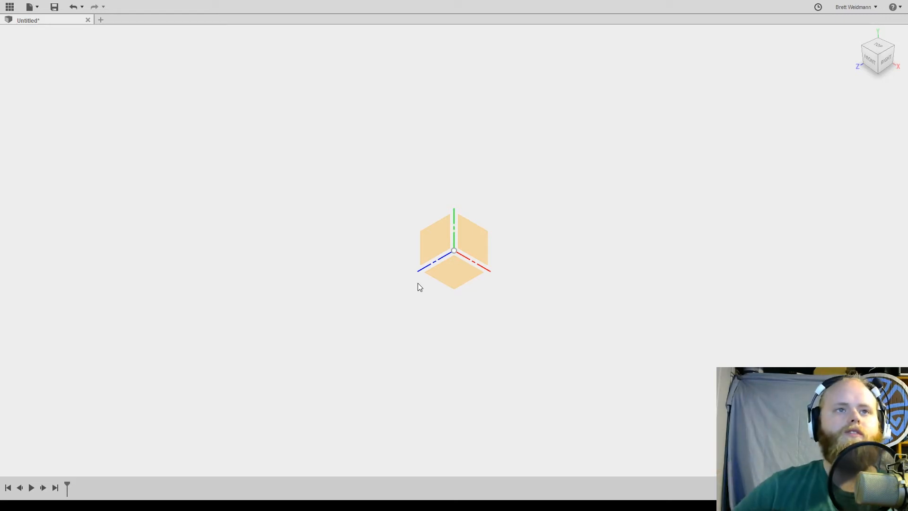
Step: Sketch a freehand rectangle on the front plane, up and to the right of the origin, and finish the sketch
click(472, 295)
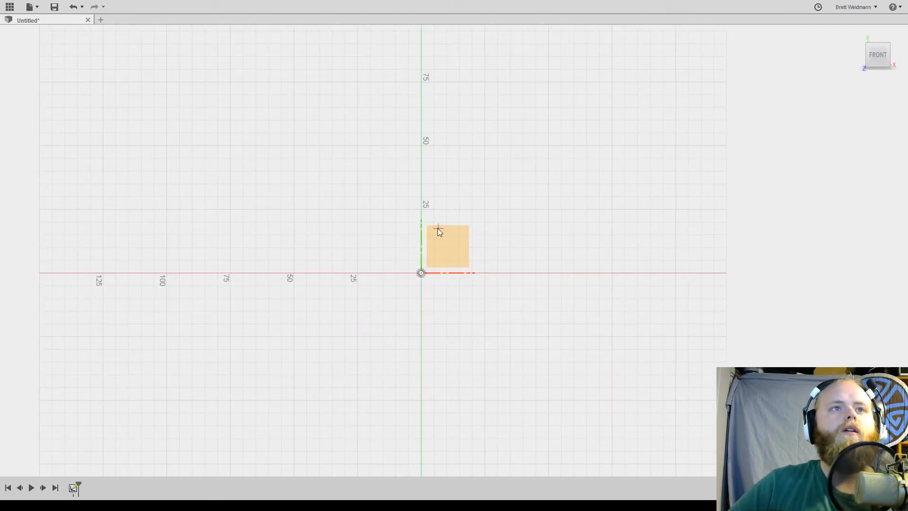
click(432, 205)
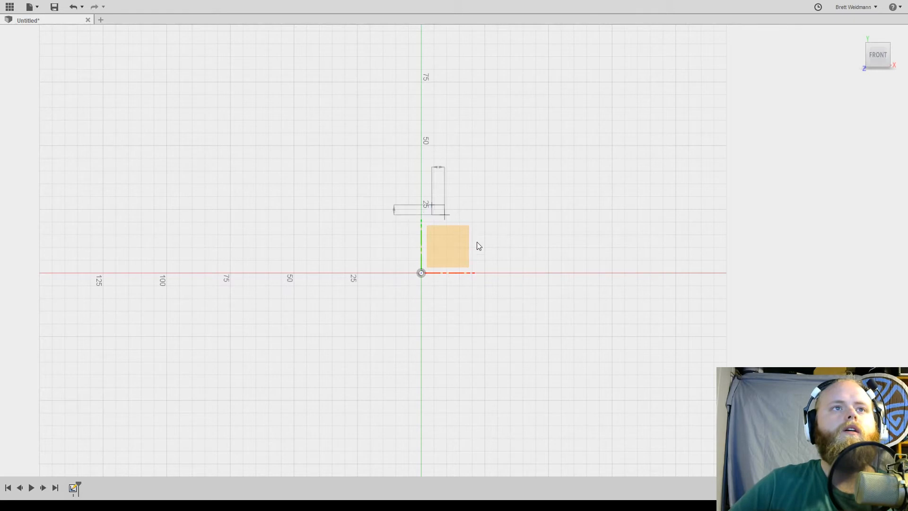
click(493, 261)
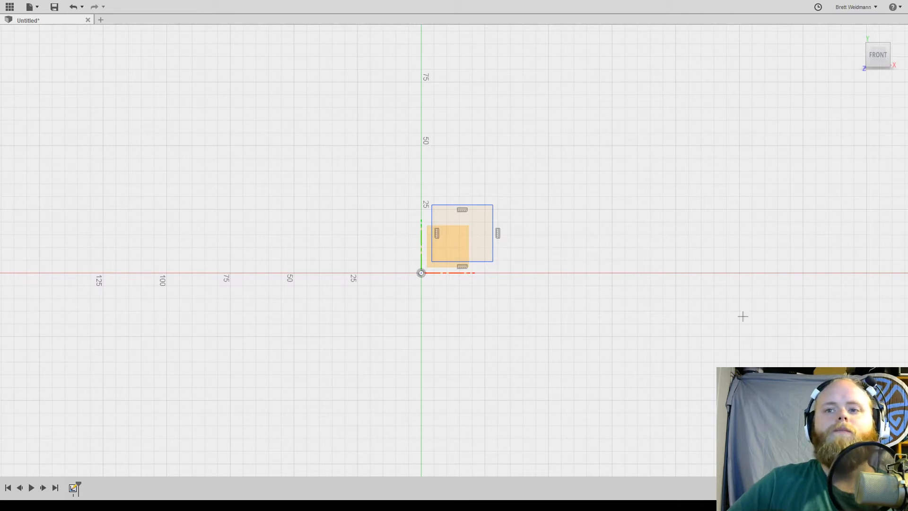
click(751, 332)
Step: Extrude the sketched rectangle forward along the positive Z axis into a solid block
mouse_move(579, 268)
shift+middle_down()
mouse_move(487, 238)
mouse_move(640, 237)
mouse_move(442, 237)
mouse_move(571, 249)
shift+middle_up()
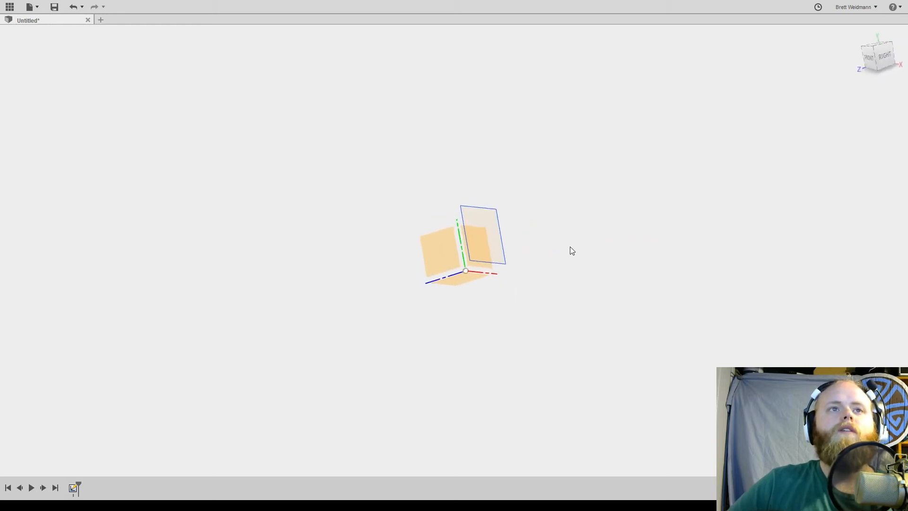
click(860, 33)
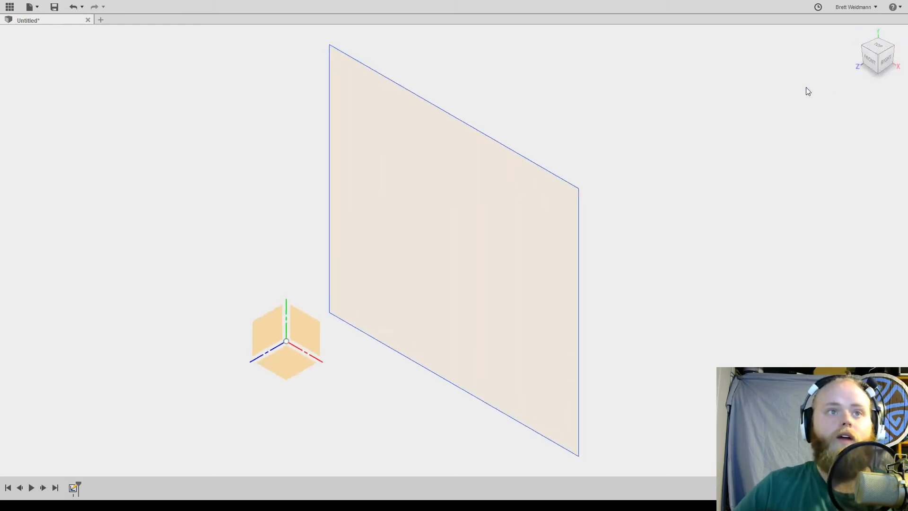
scroll(413, 273, up, 3)
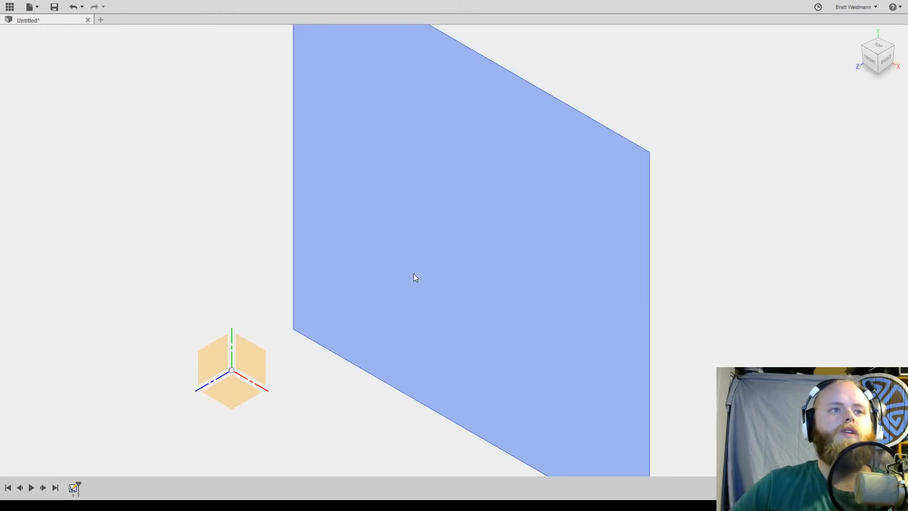
scroll(145, 297, down, 5)
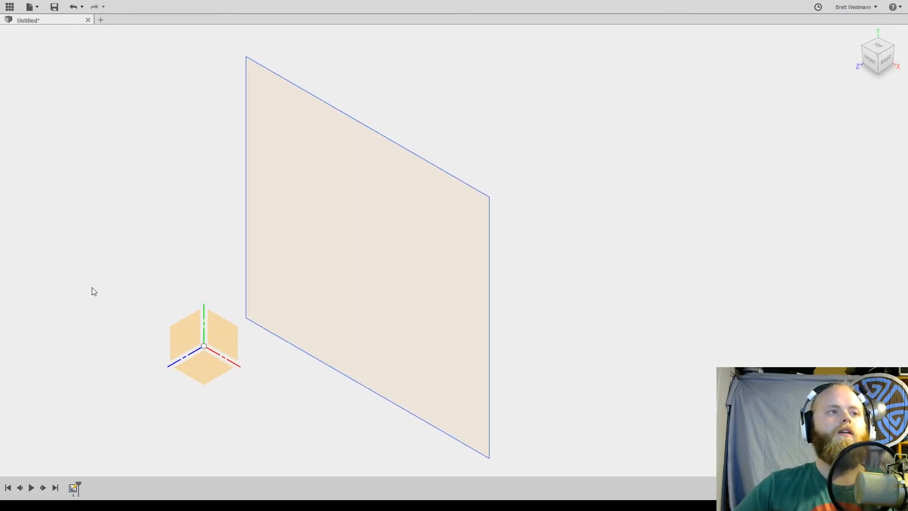
scroll(411, 300, down, 1)
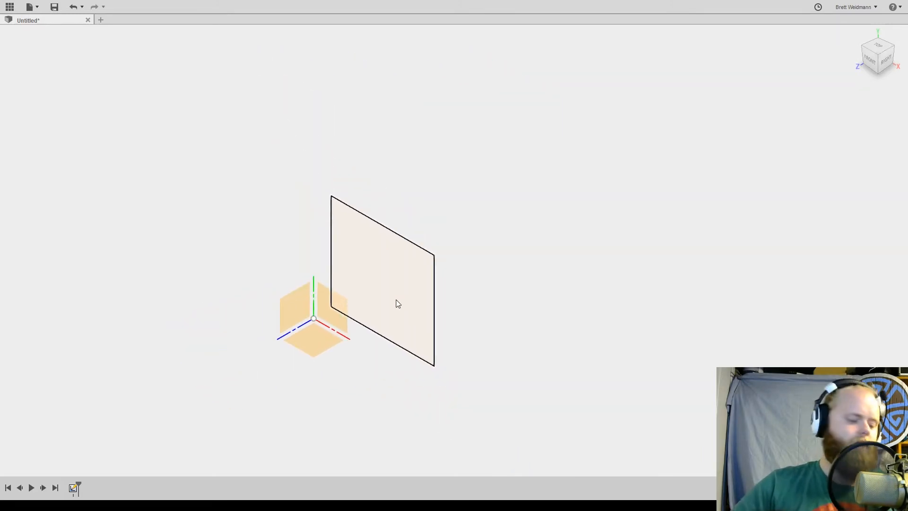
click(381, 279)
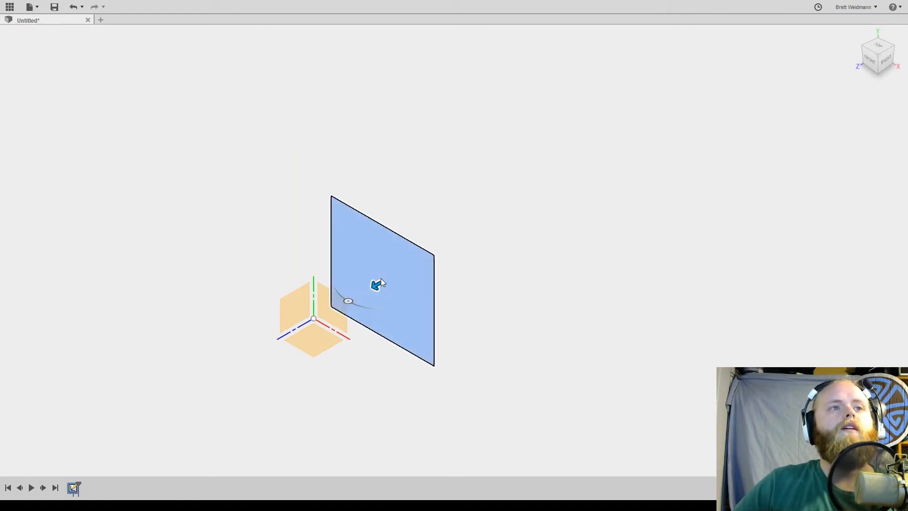
shift+middle_drag(519, 250, 499, 241)
drag(374, 283, 304, 301)
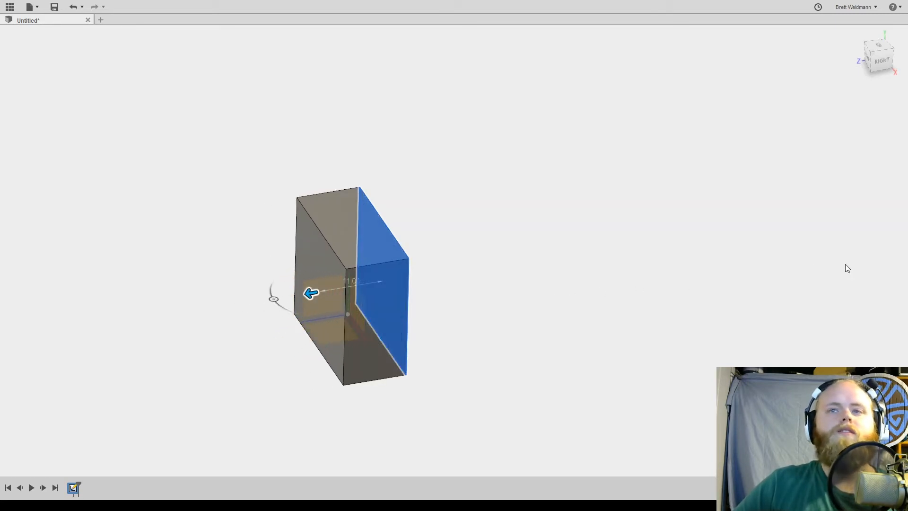
click(861, 237)
Step: Delete the rectangle sketch and its extrusion from the design history and restore the home view
shift+middle_drag(482, 311, 671, 203)
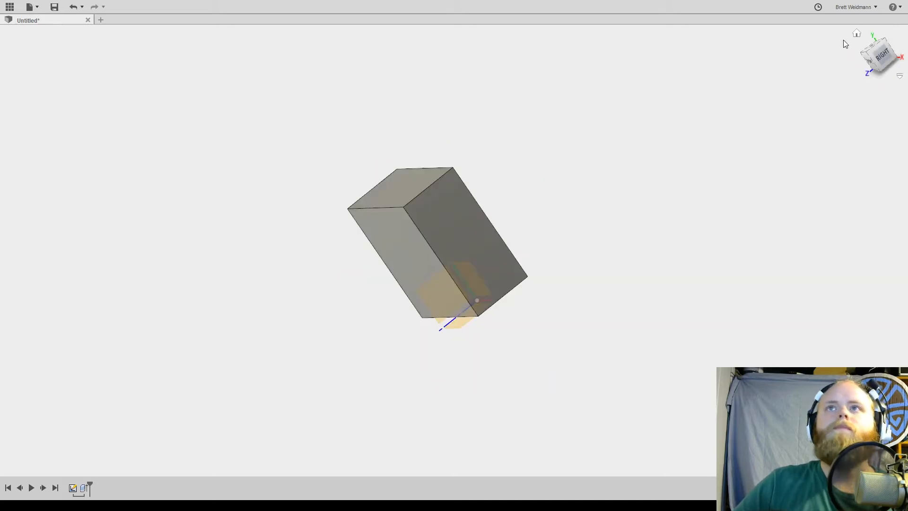
click(72, 489)
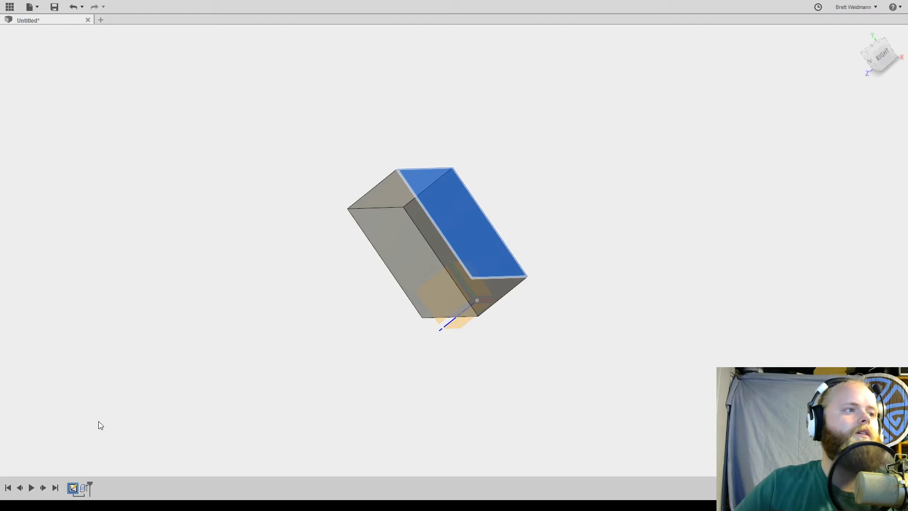
key(Delete)
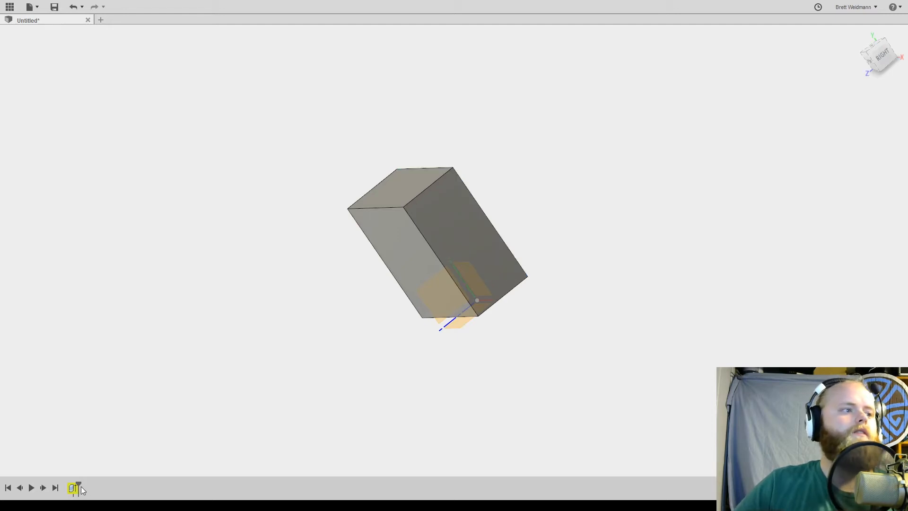
key(Delete)
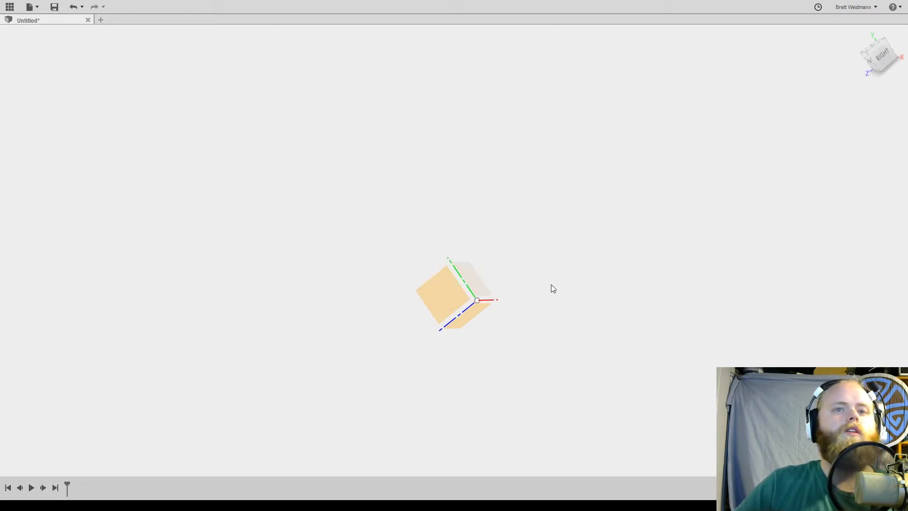
click(855, 35)
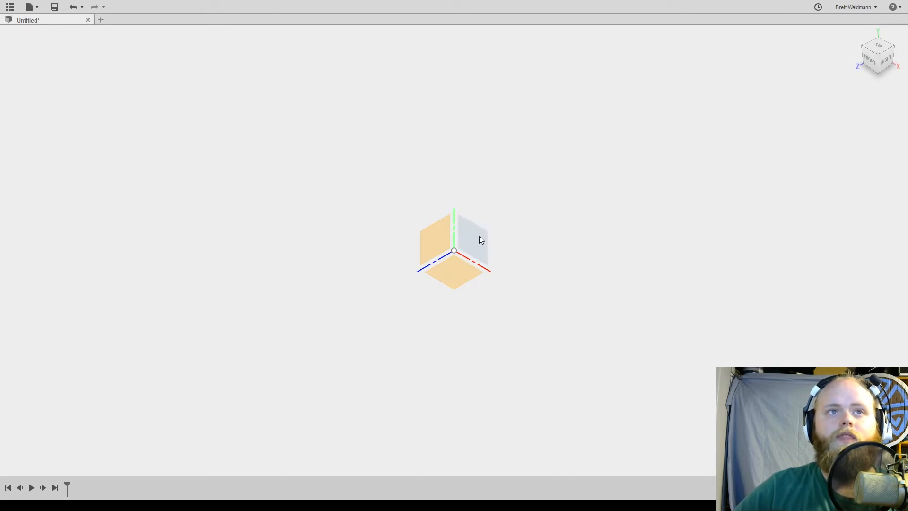
click(464, 289)
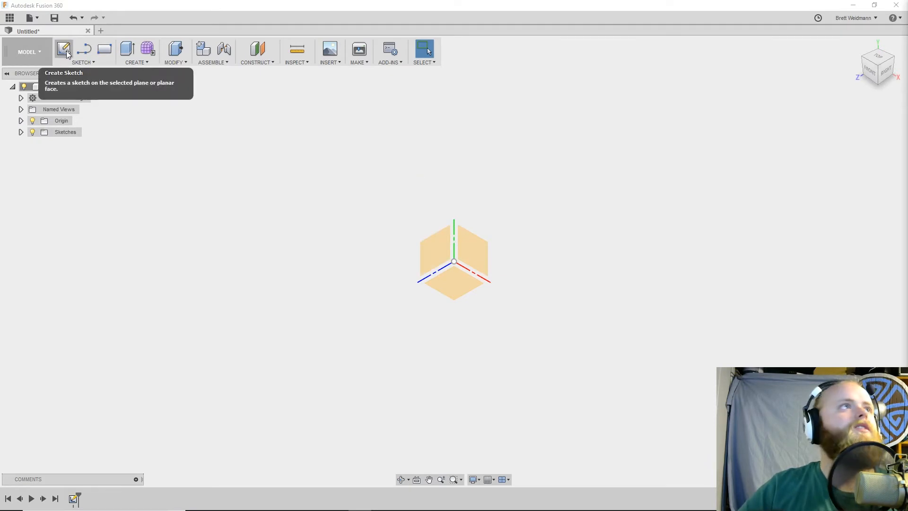
click(95, 61)
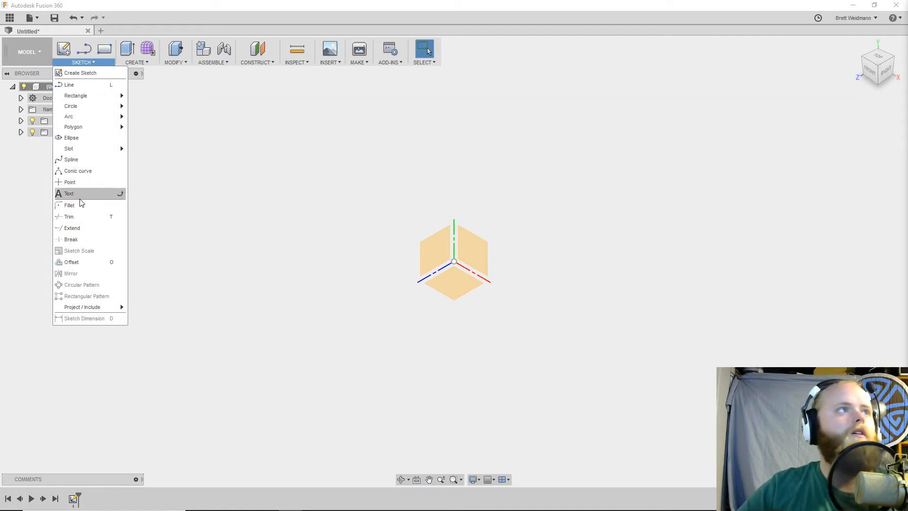
mouse_move(95, 97)
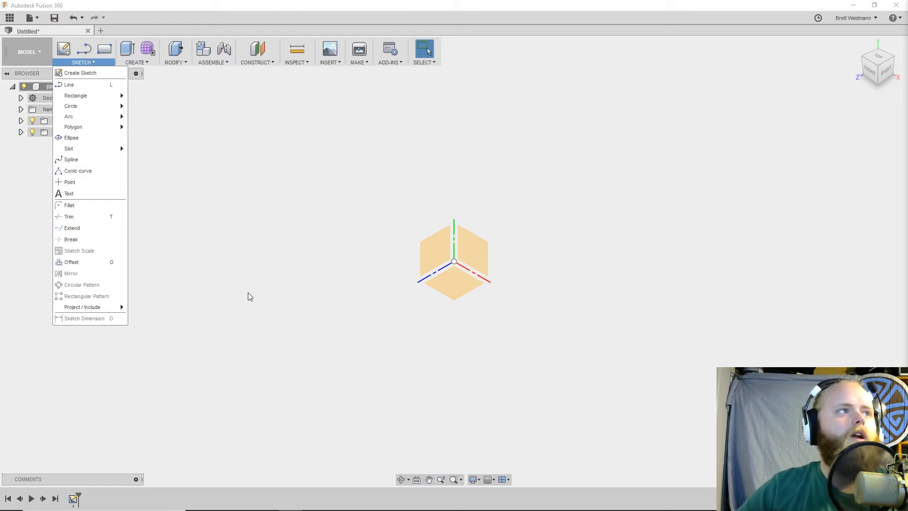
click(572, 268)
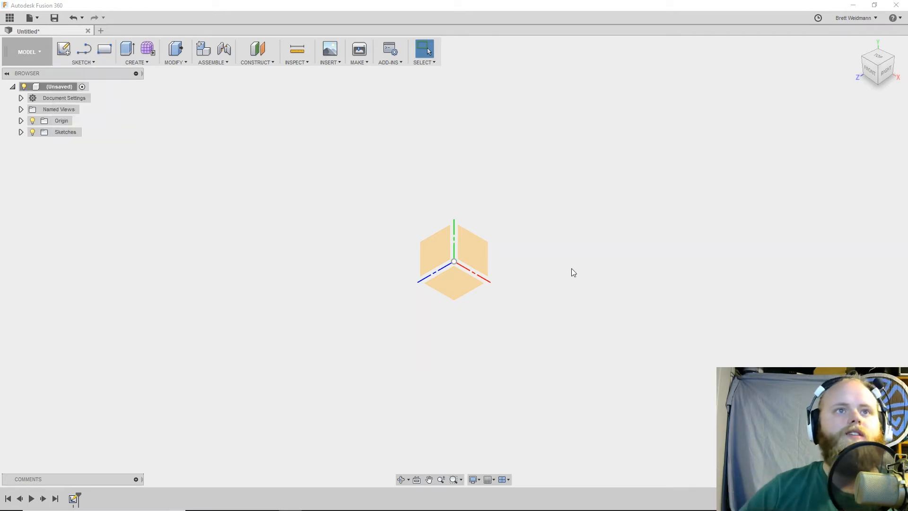
Step: Start a new sketch on the front (XY) origin plane
right_click(467, 253)
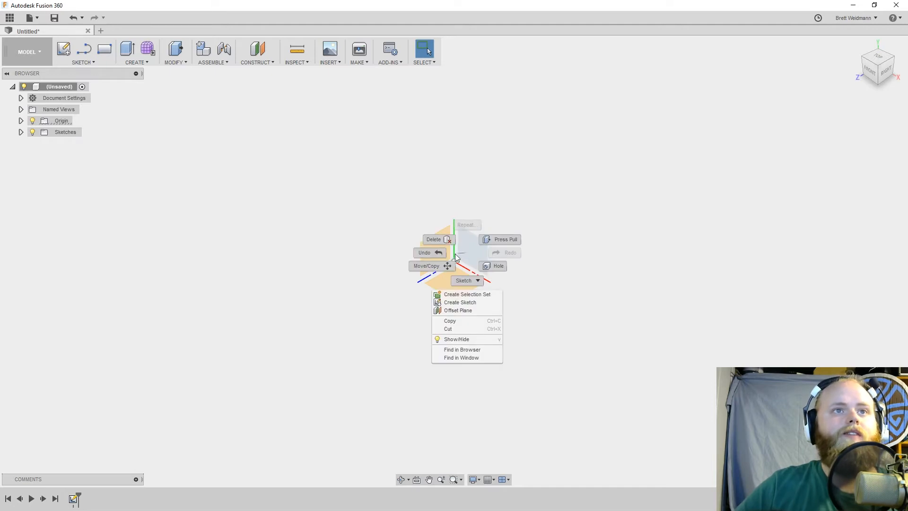
click(466, 301)
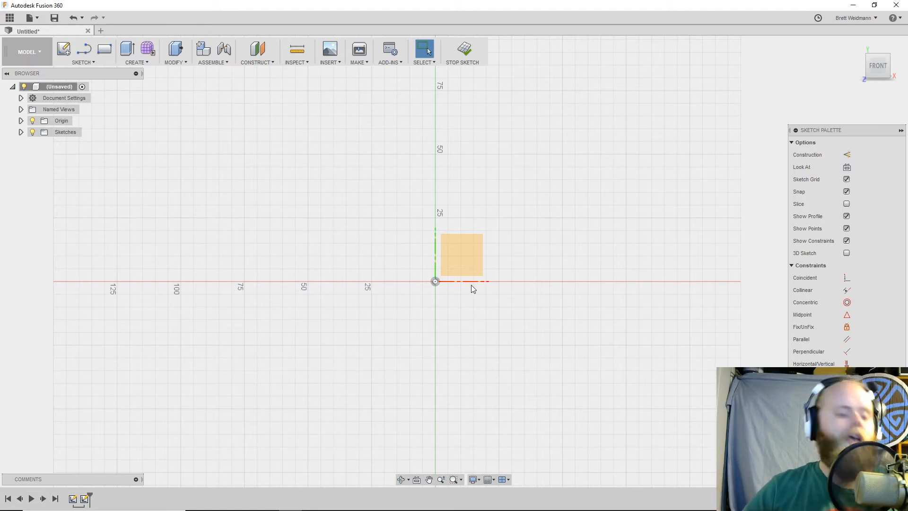
Step: Look up "circum" in the sketch toolbox and clear the search text
key(s)
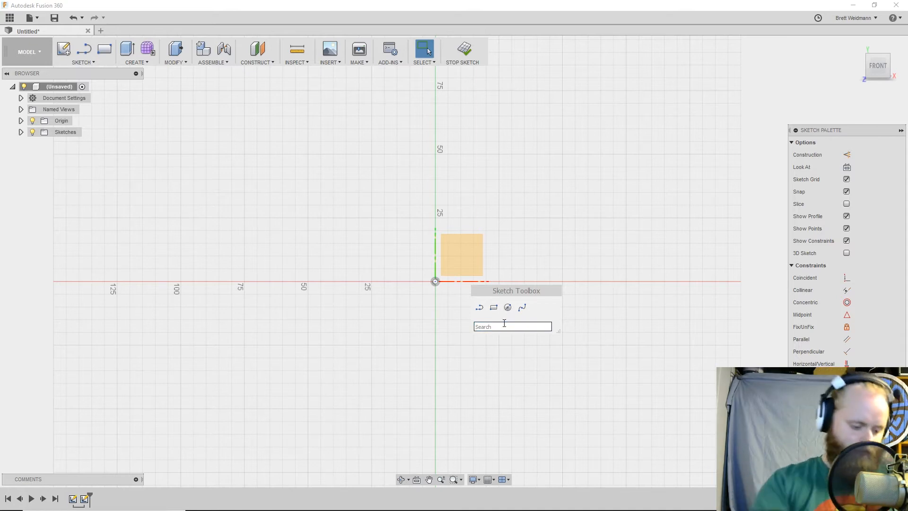
text(circum)
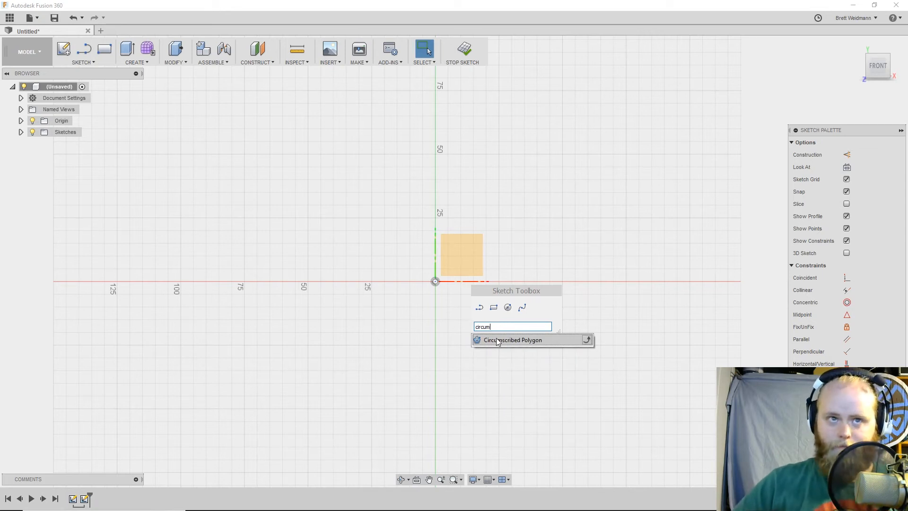
key(BackSpace)
key(BackSpace)
key(BackSpace)
key(BackSpace)
key(BackSpace)
key(BackSpace)
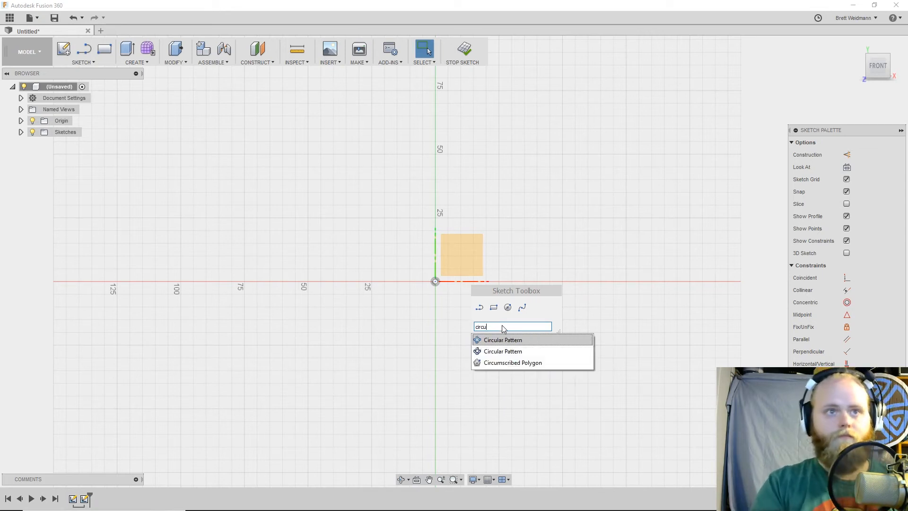
Step: Draw a two-point rectangle enclosing the origin, 30 mm high and 30 mm wide, and face the sketch from the front
click(494, 308)
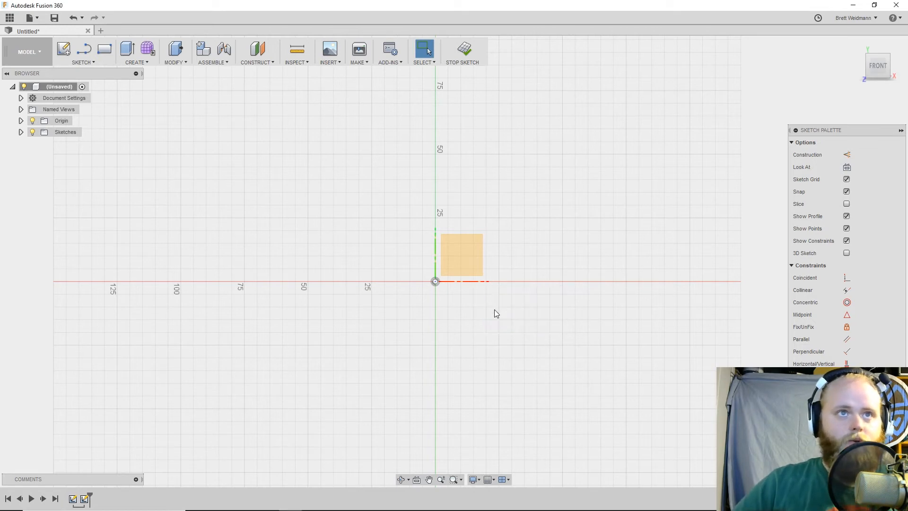
click(410, 243)
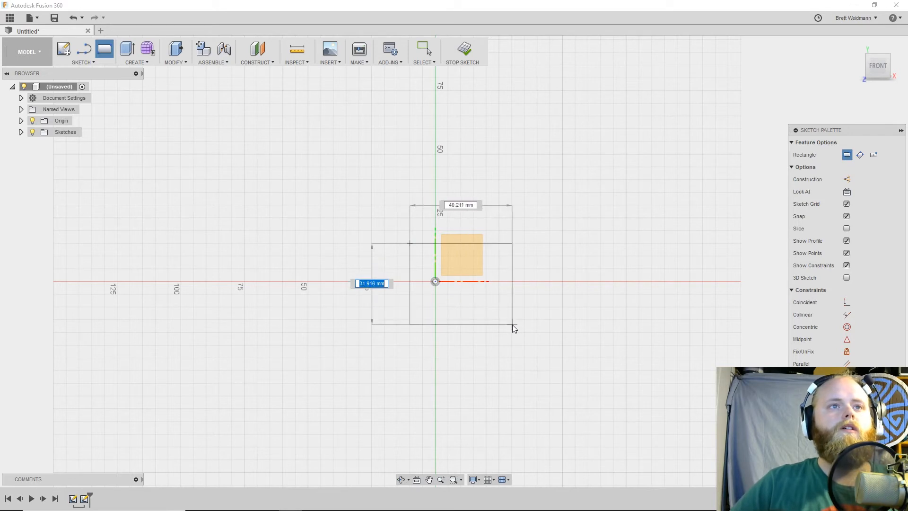
text(30)
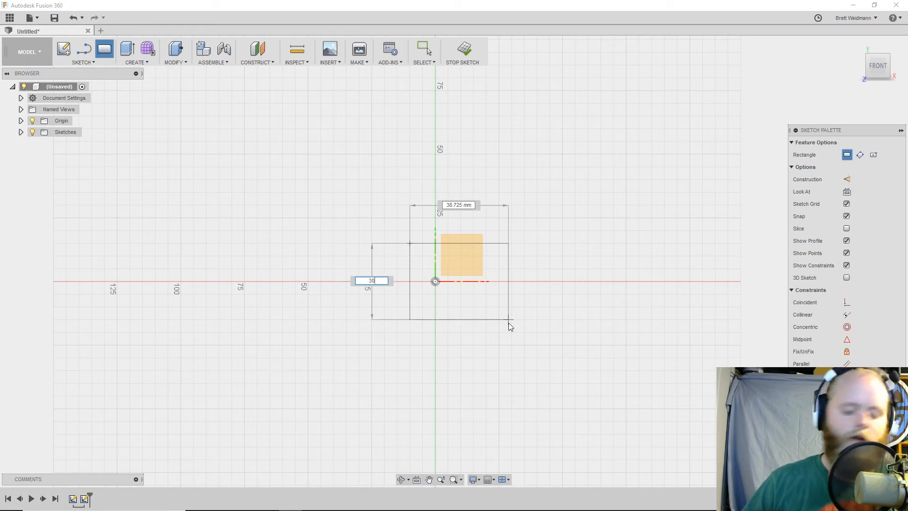
key(Tab)
text(30)
key(Return)
key(Escape)
mouse_move(550, 282)
shift+middle_down()
mouse_move(473, 290)
mouse_move(510, 282)
mouse_move(522, 306)
mouse_move(561, 296)
shift+middle_up()
click(880, 66)
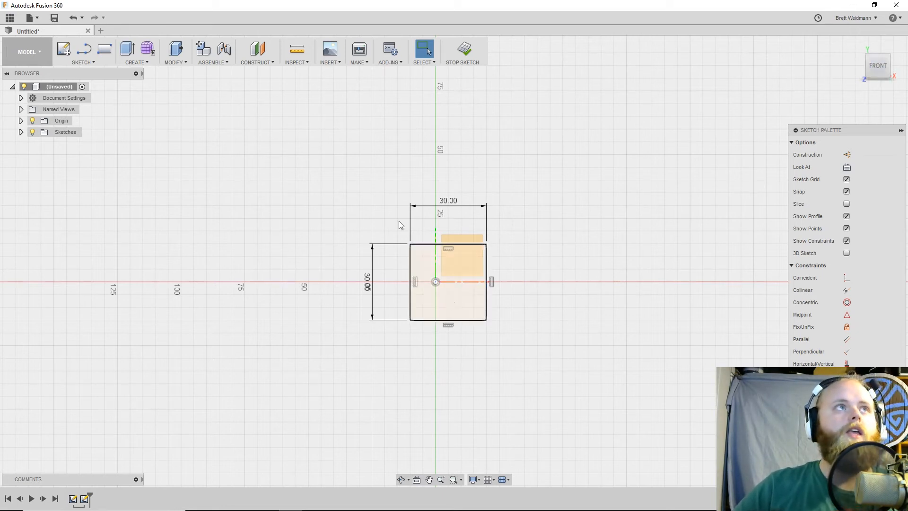
Step: Extrude the square profile 30 mm as a new body to form a cube
click(151, 61)
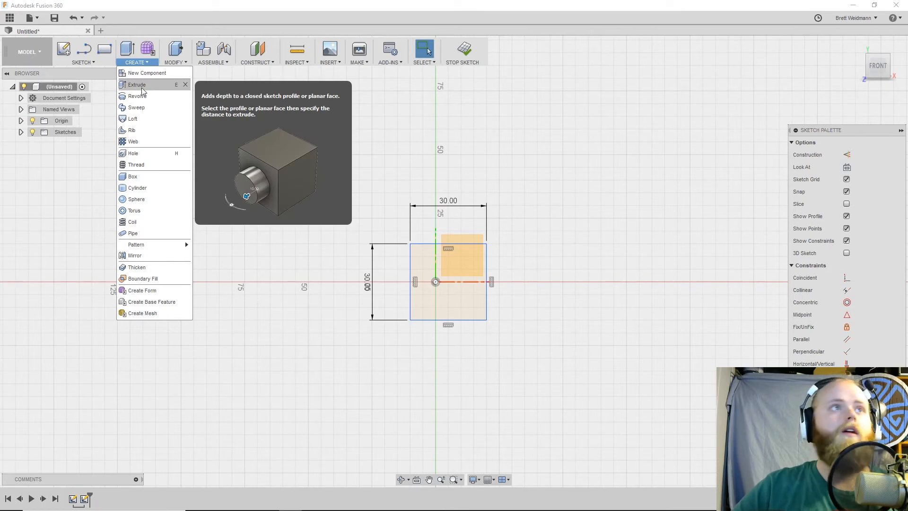
click(461, 309)
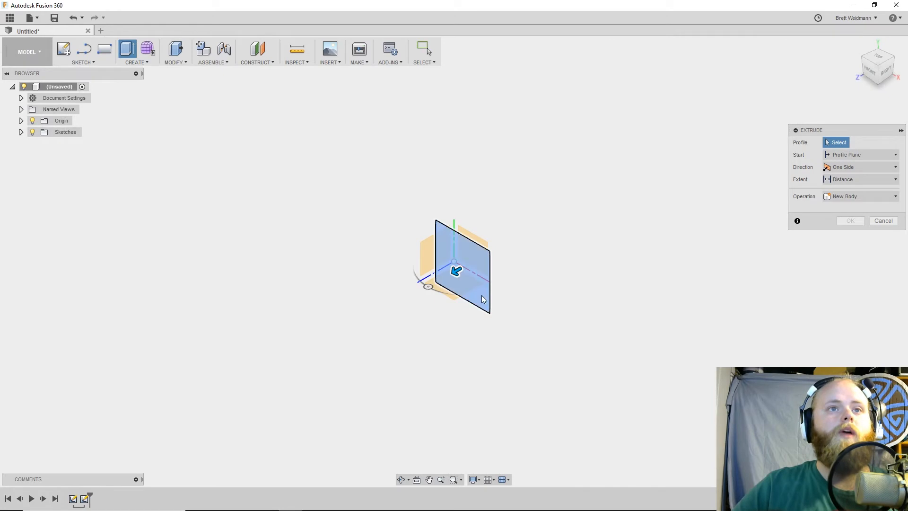
click(483, 299)
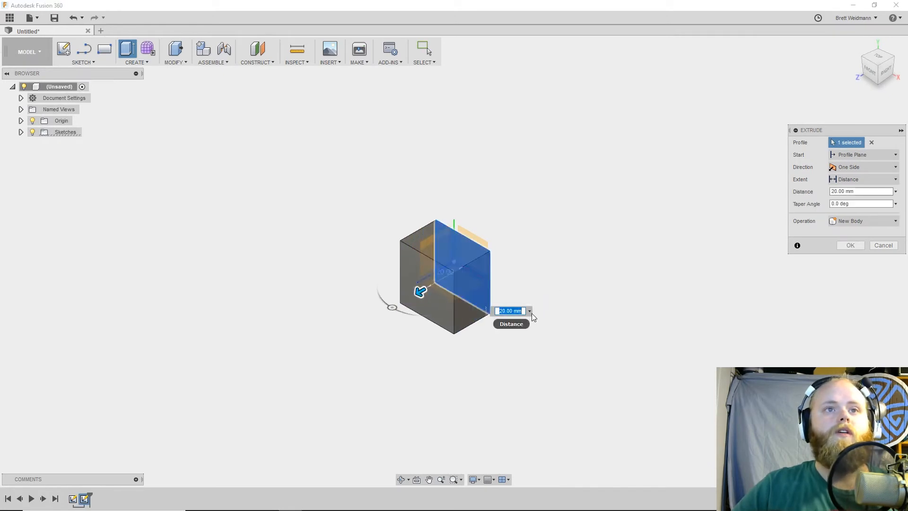
text(30)
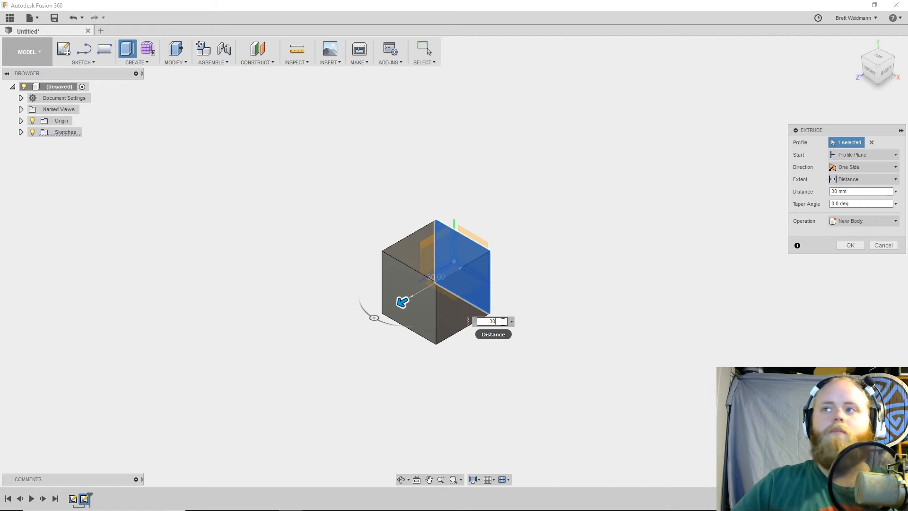
key(Return)
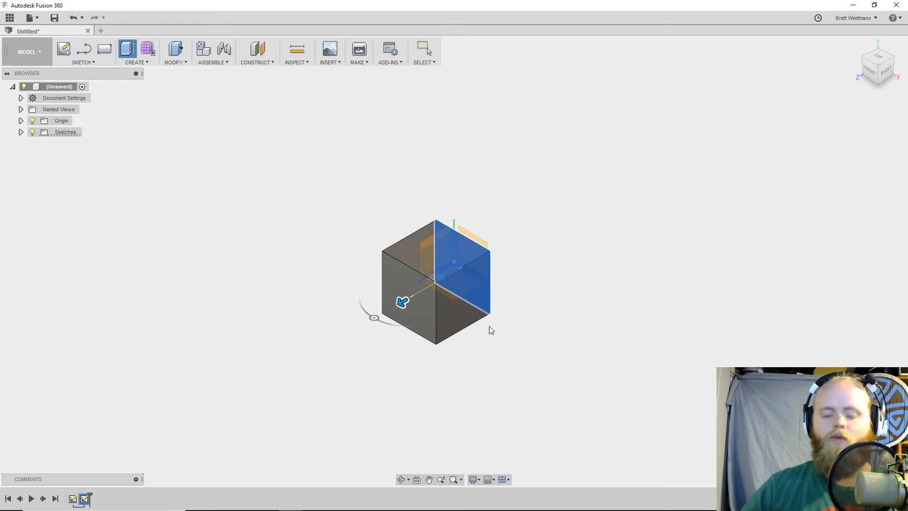
shift+middle_drag(495, 326, 628, 206)
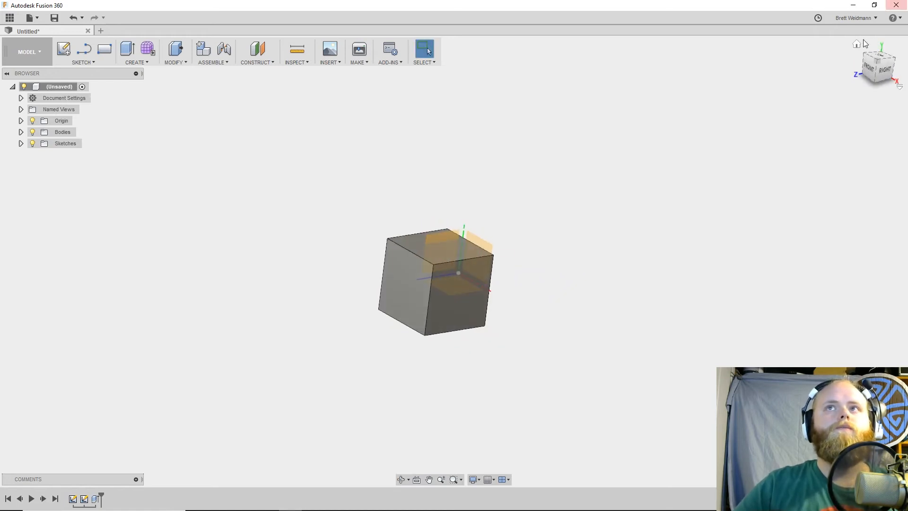
scroll(554, 255, up, 1)
scroll(475, 321, down, 6)
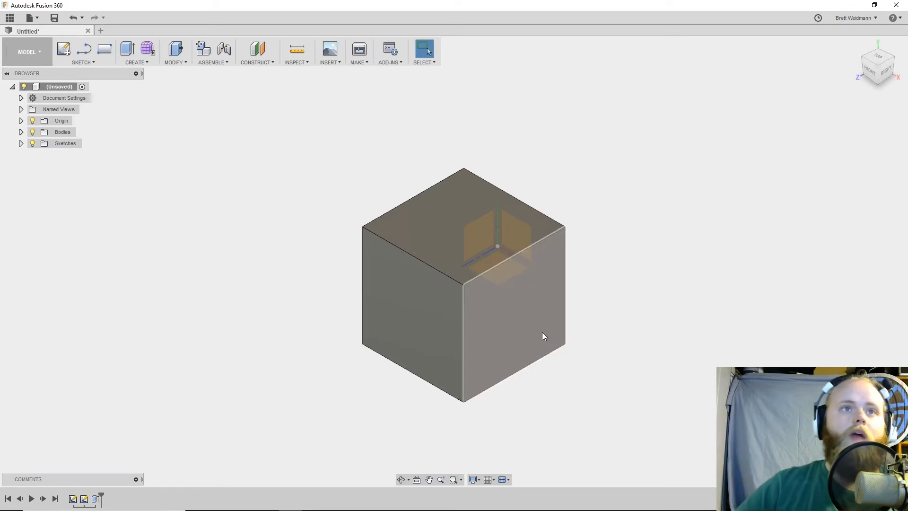
click(146, 63)
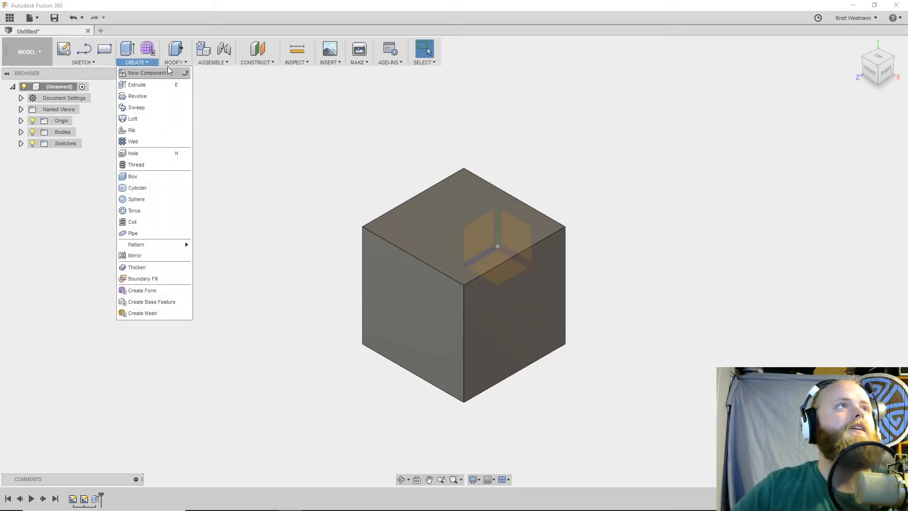
click(171, 63)
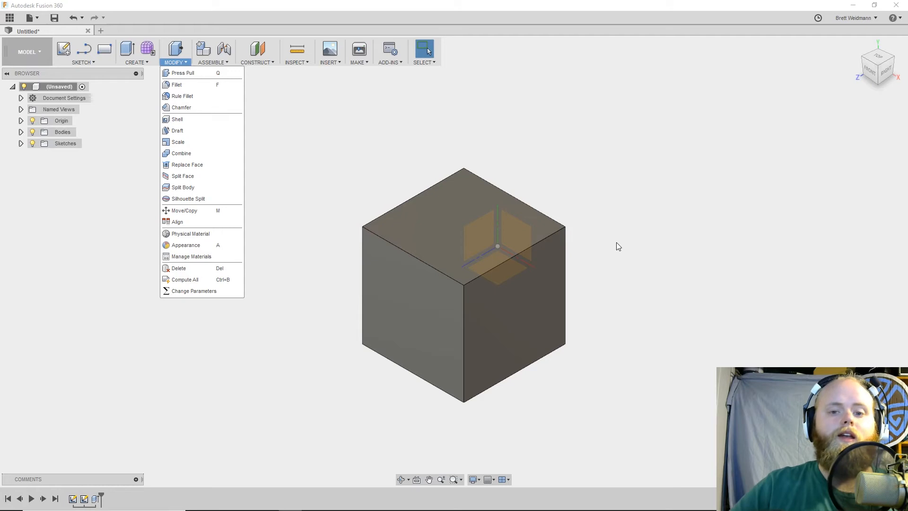
click(588, 238)
Step: Fillet the cube's four upper edges and four vertical edges with a constant radius of 9 mm
click(552, 234)
key(f)
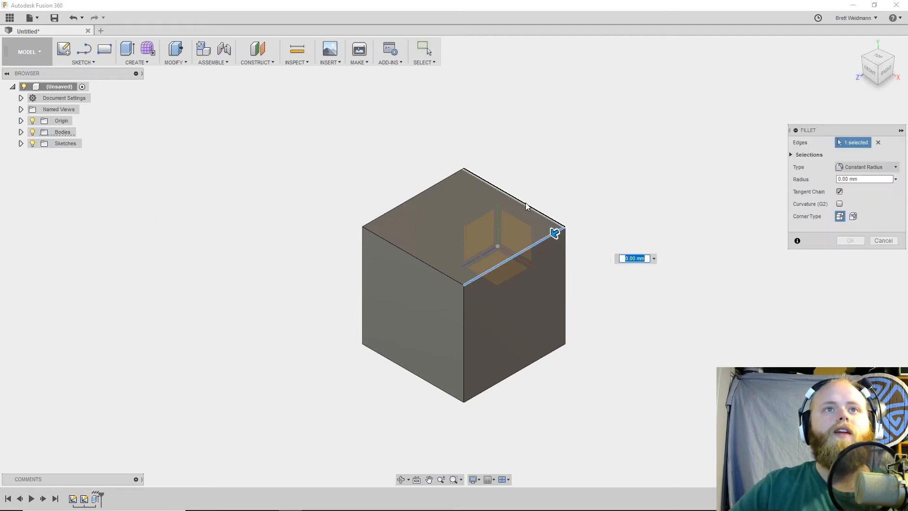
click(525, 202)
click(408, 201)
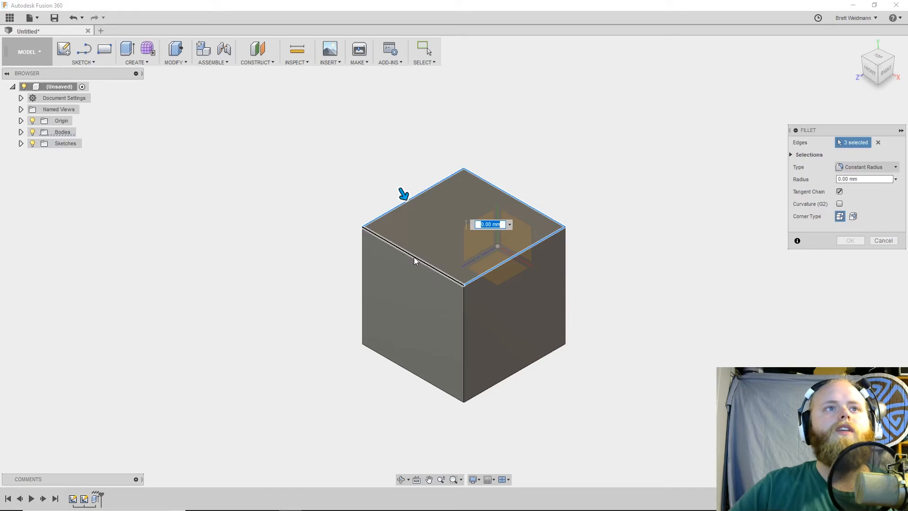
click(414, 258)
click(362, 287)
click(464, 342)
click(564, 291)
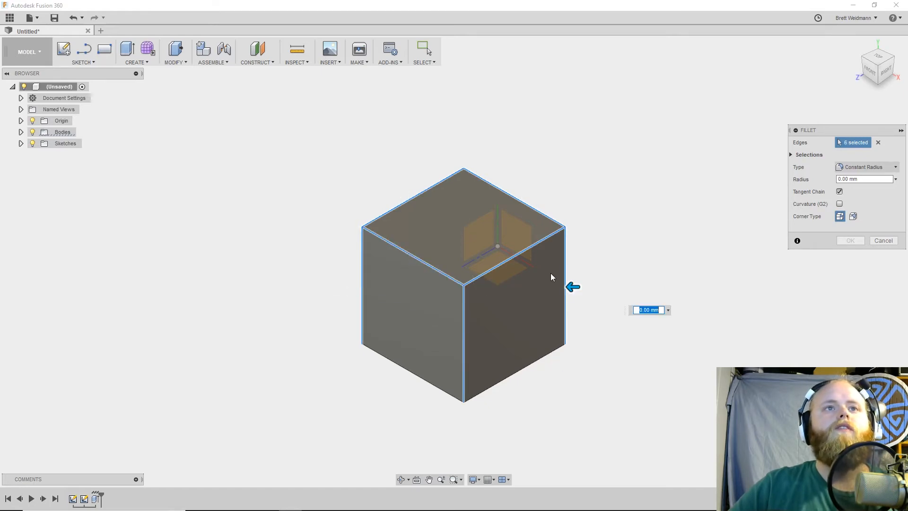
click(462, 194)
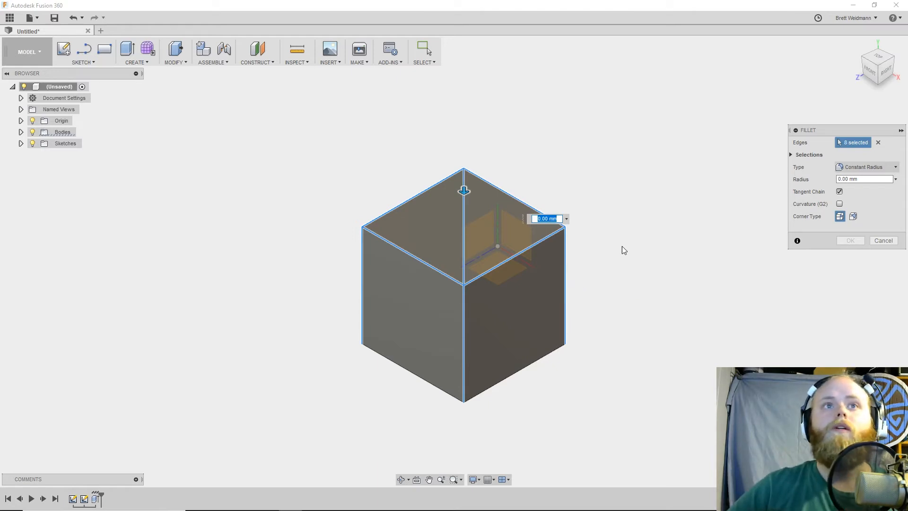
mouse_move(463, 192)
mouse_down()
mouse_move(463, 206)
mouse_move(461, 198)
mouse_up()
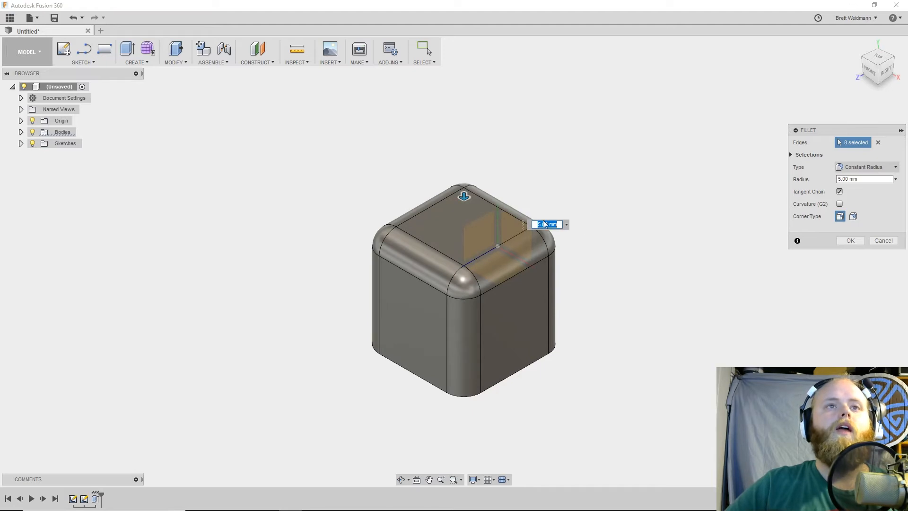
drag(463, 196, 461, 200)
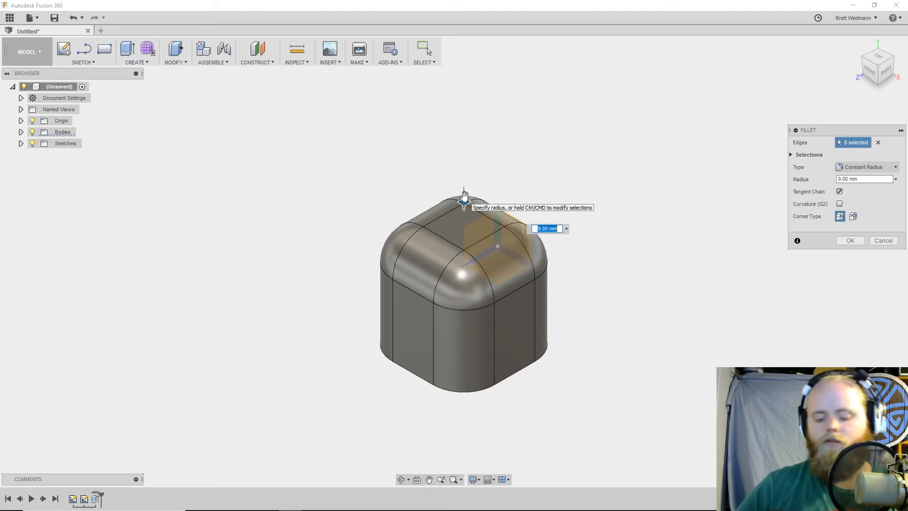
key(Return)
Step: Create a new sketch on the flat front face of the filleted cube
shift+middle_drag(666, 225, 695, 140)
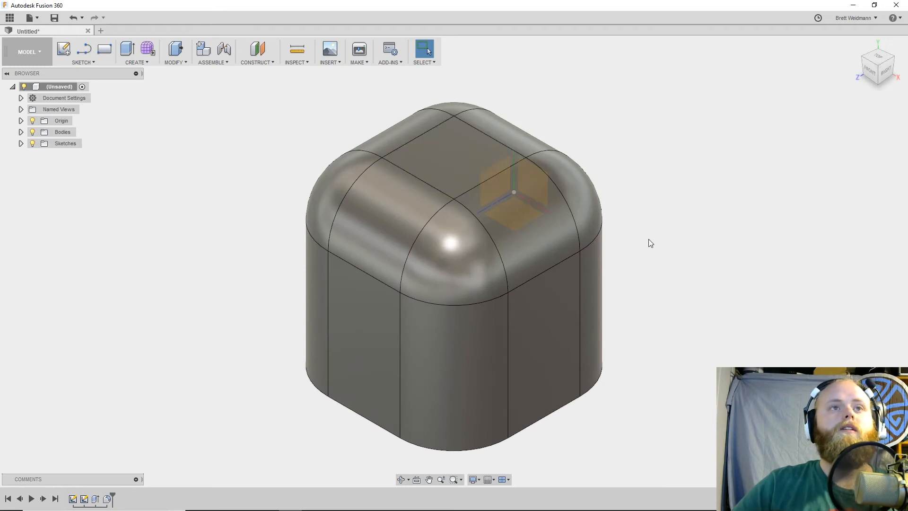
scroll(603, 221, down, 5)
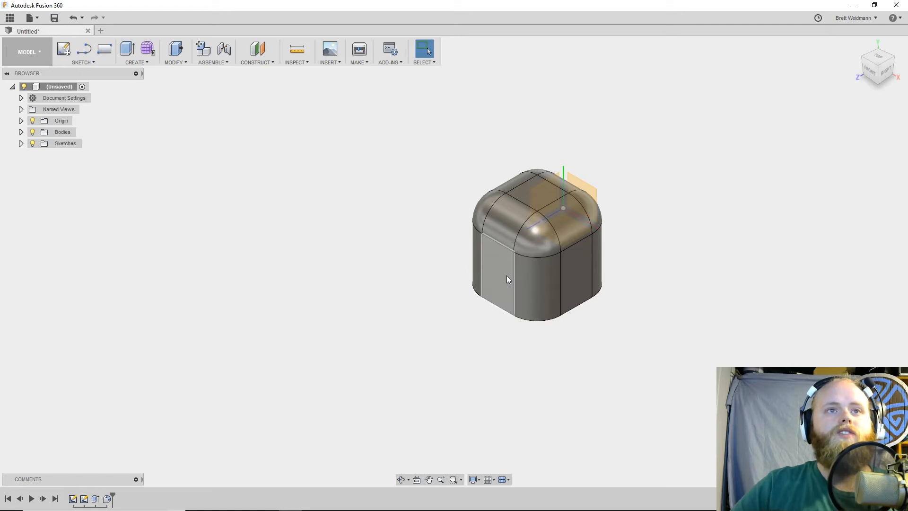
click(494, 264)
right_click(494, 264)
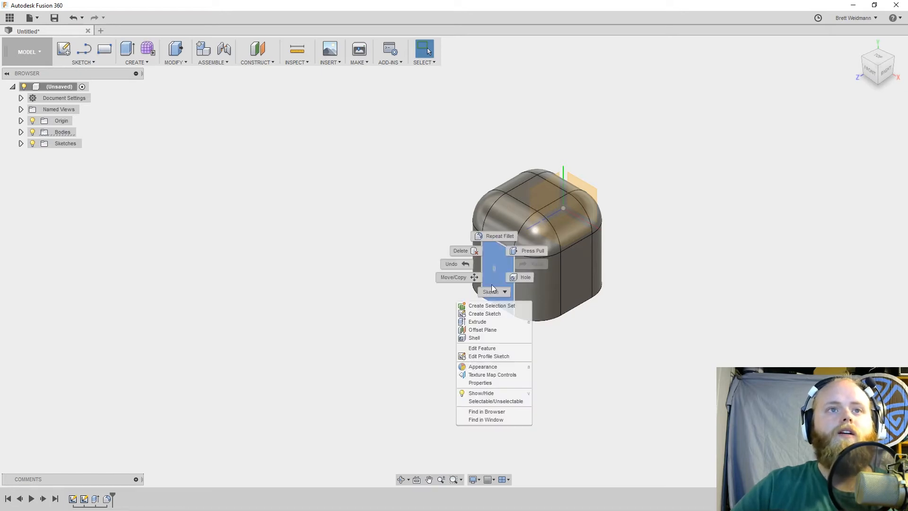
click(485, 314)
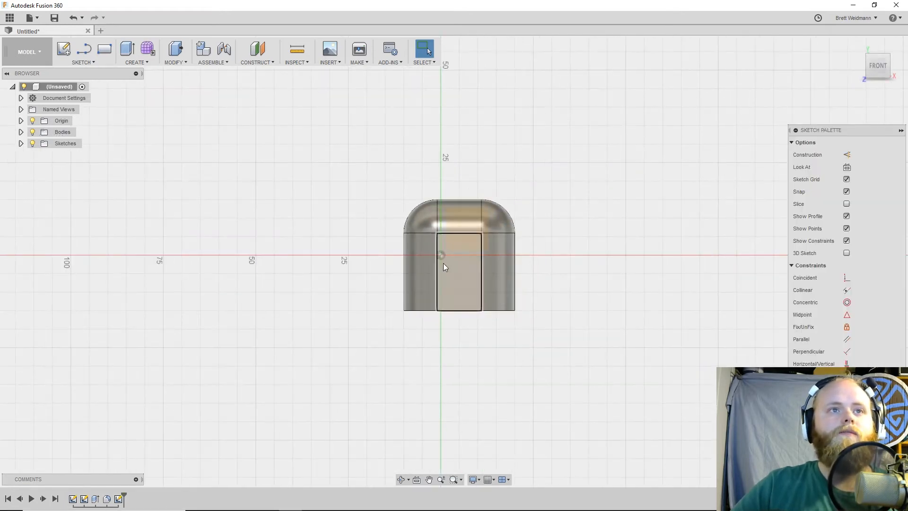
Step: Draw a circle centred across the width of the flat front face, just below the origin's height
key(s)
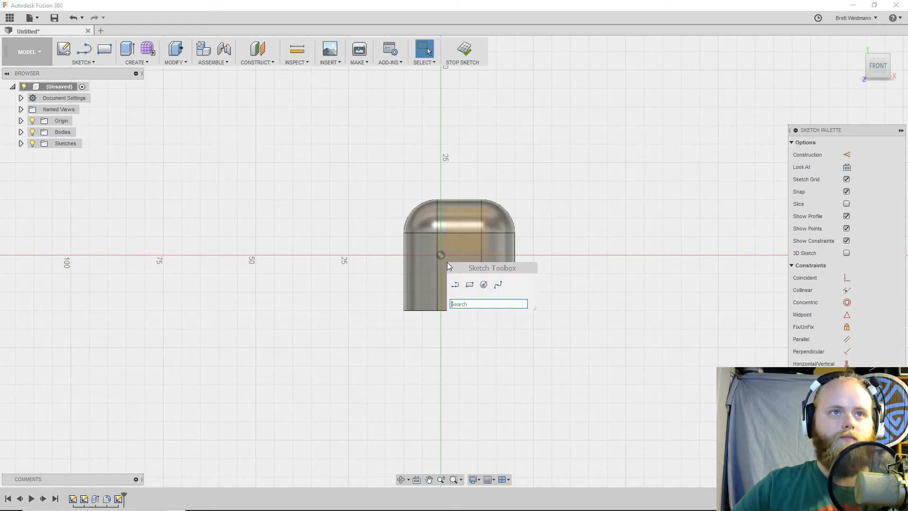
click(483, 284)
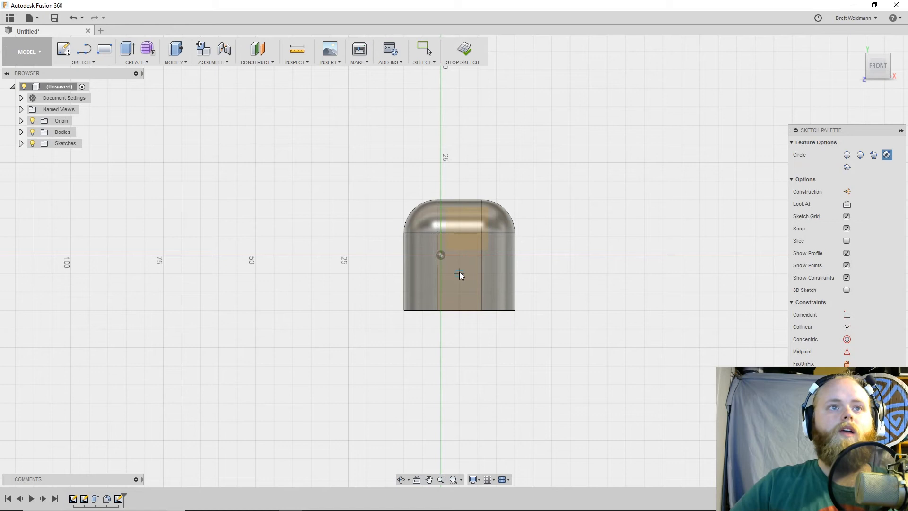
click(459, 272)
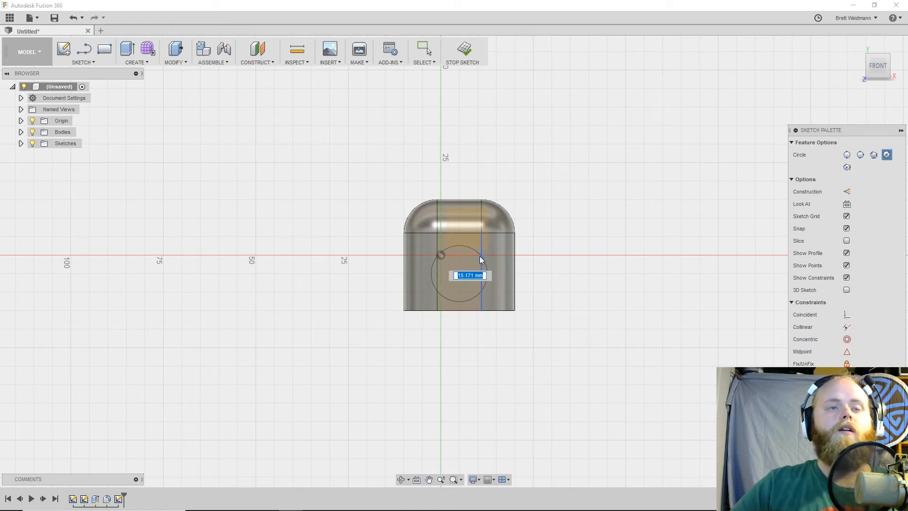
click(459, 255)
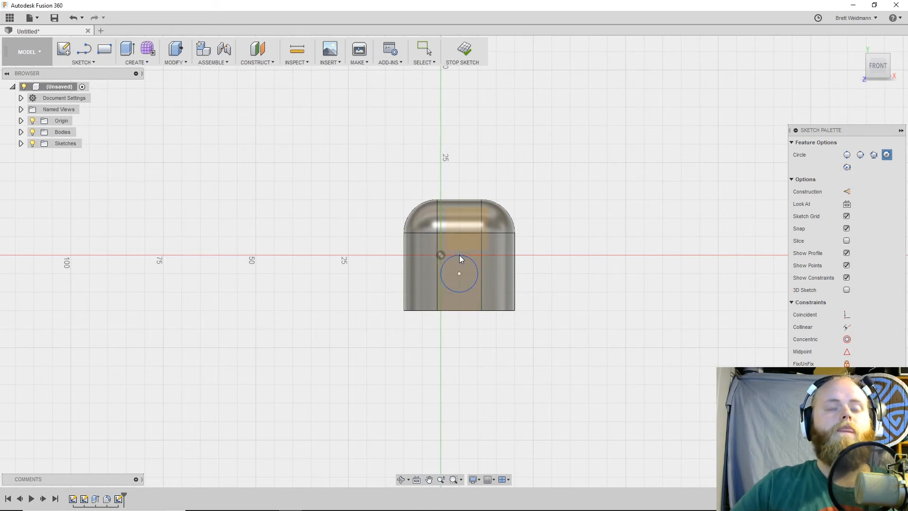
Step: Extrude the circle 30 mm outward from the front face, joining it to the filleted cube
shift+middle_drag(549, 275, 501, 295)
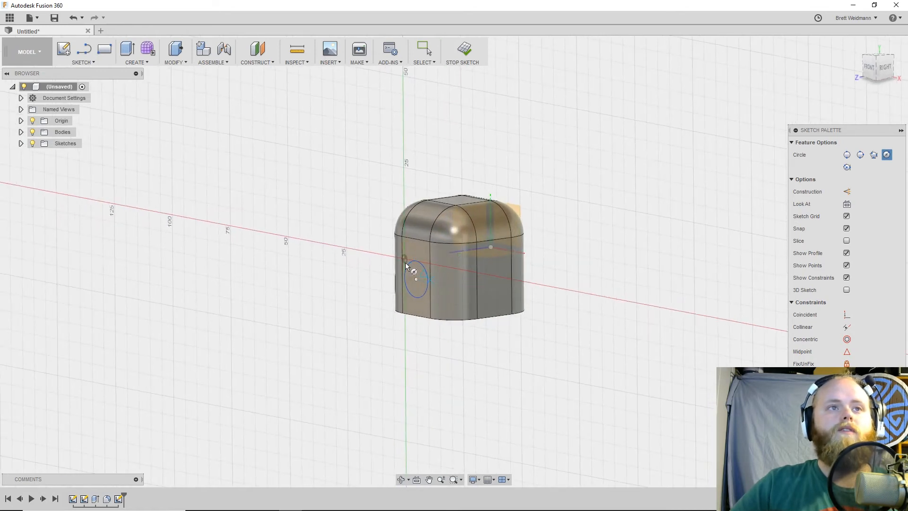
key(e)
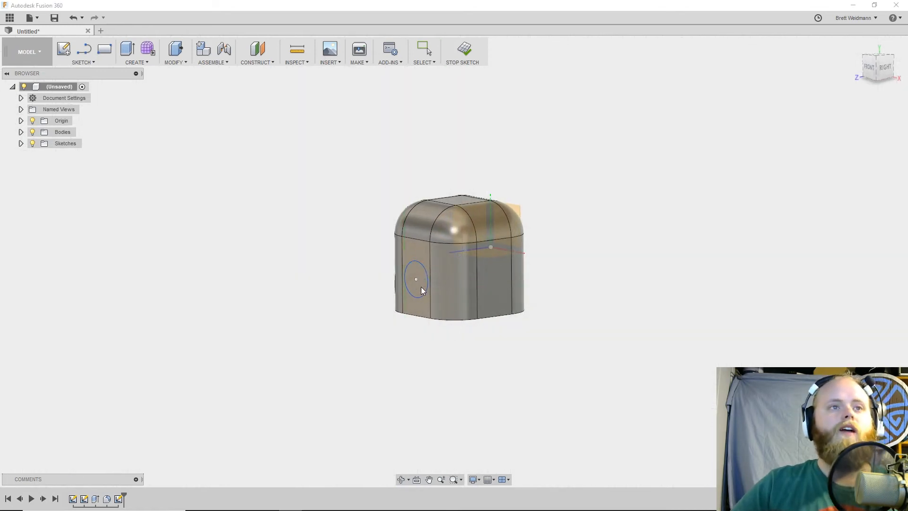
click(418, 282)
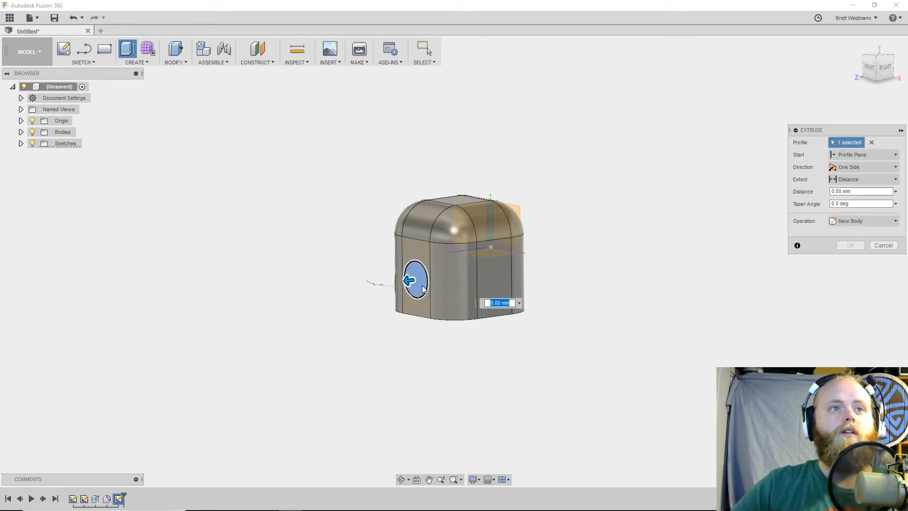
drag(403, 282, 324, 298)
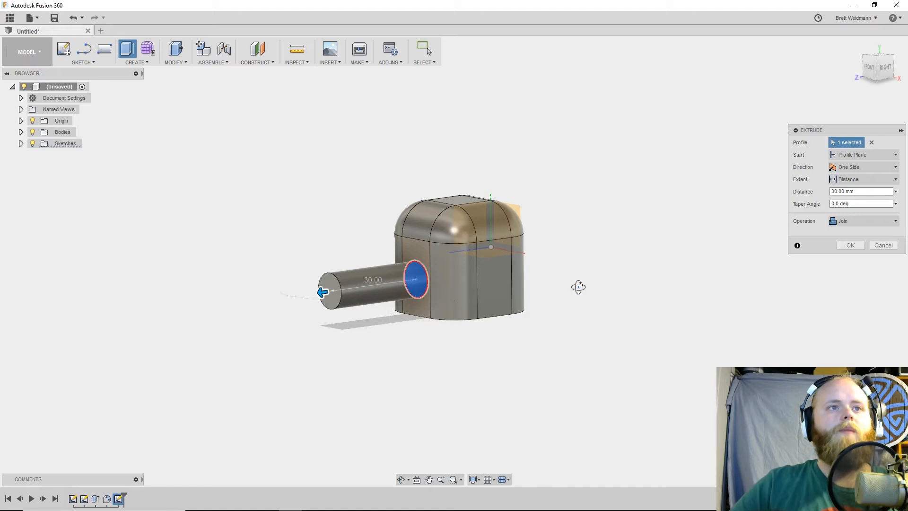
shift+middle_drag(578, 286, 655, 273)
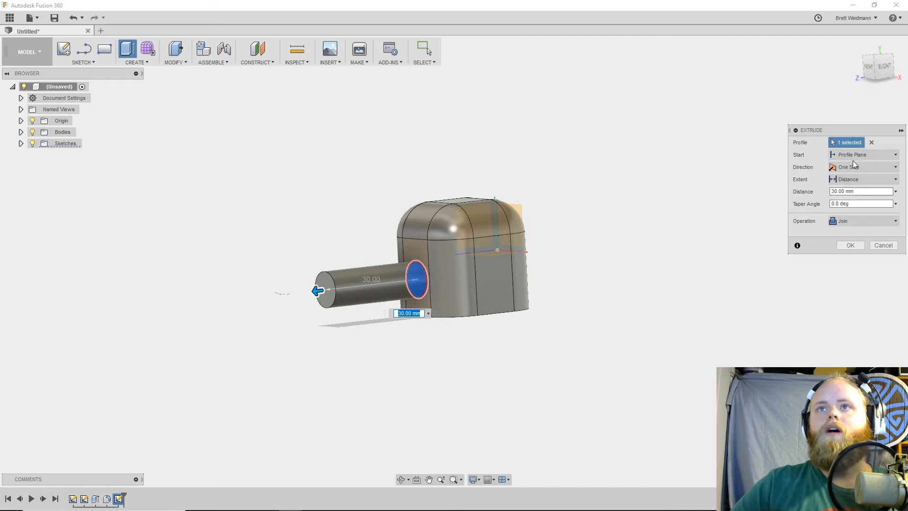
Step: Review the extrusion's direction and extent options, keeping One Side and Distance
click(889, 167)
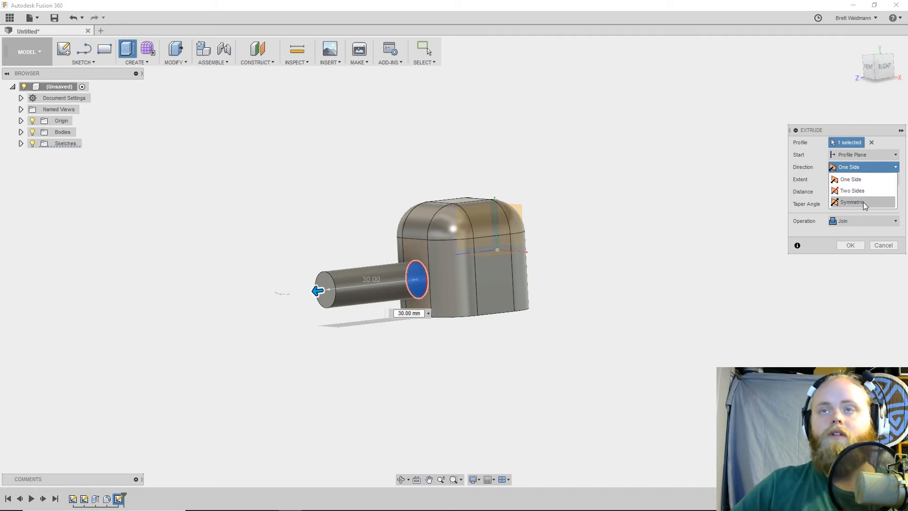
click(866, 182)
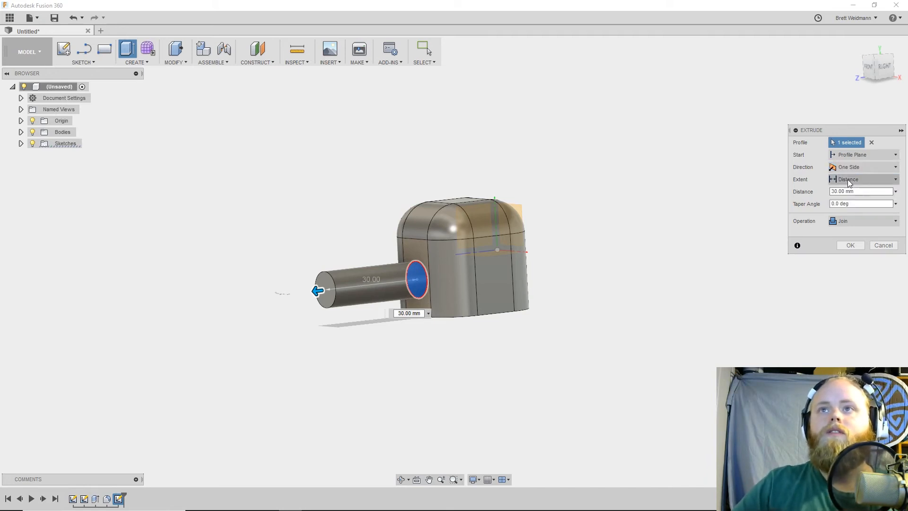
click(866, 180)
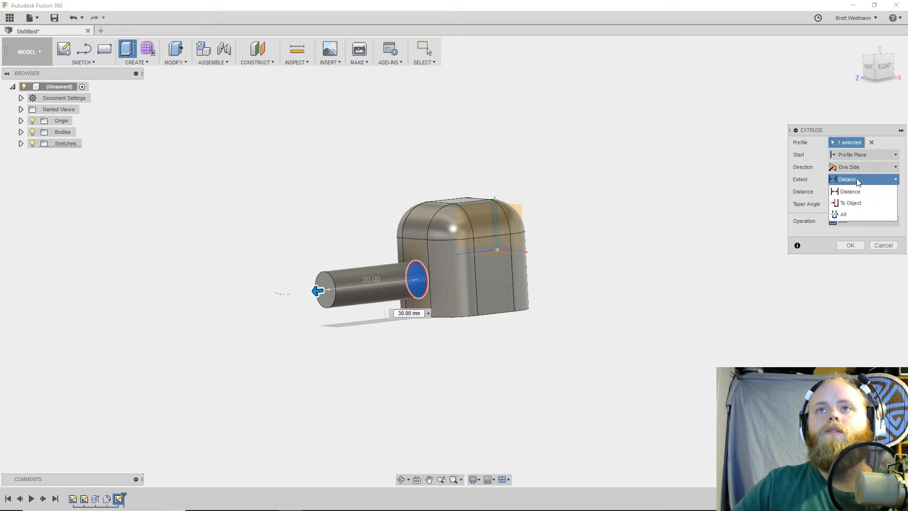
click(854, 180)
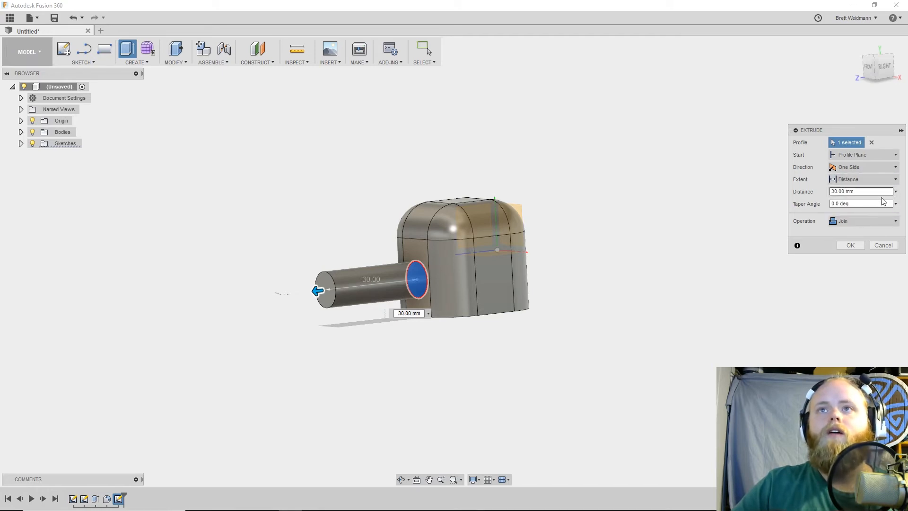
Step: Set the circle's extrusion distance to 25 mm
mouse_move(831, 191)
mouse_down()
mouse_move(858, 192)
mouse_move(828, 192)
mouse_up()
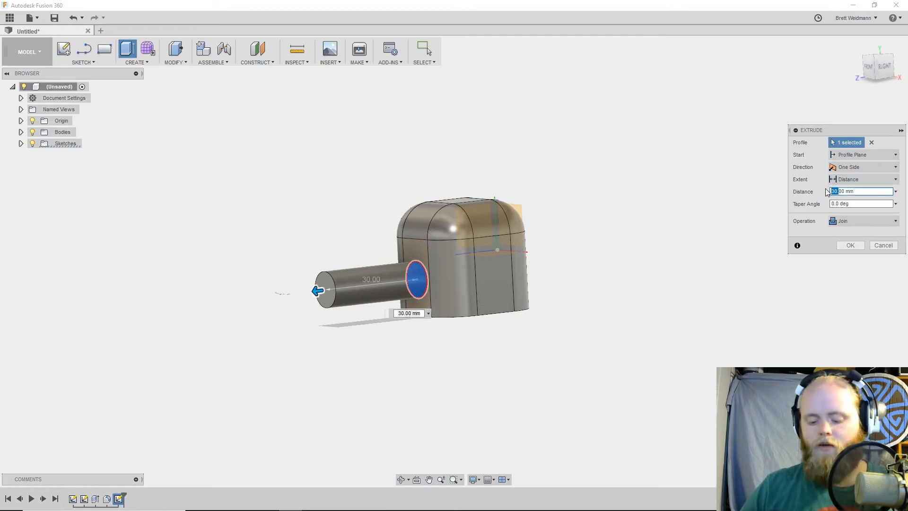
key(BackSpace)
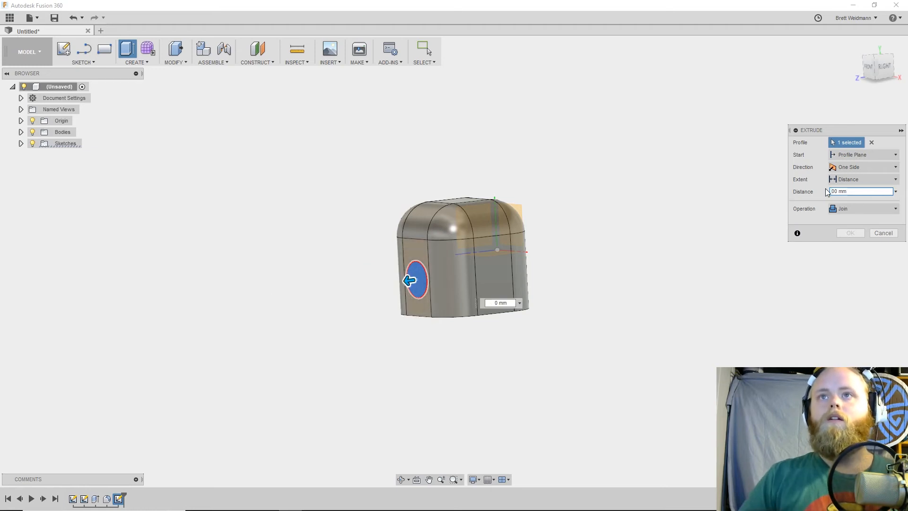
text(25)
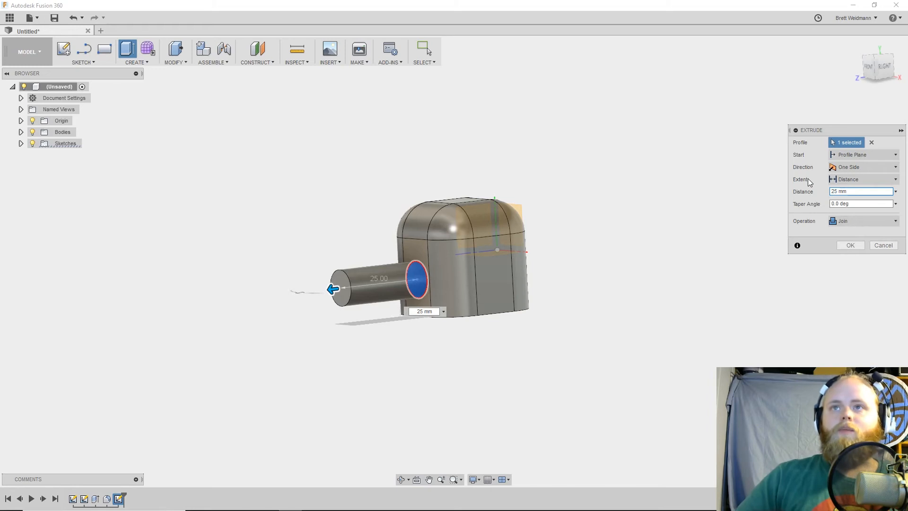
Step: Try extending the circle's extrusion 40 mm backward through the body as a cut
click(849, 219)
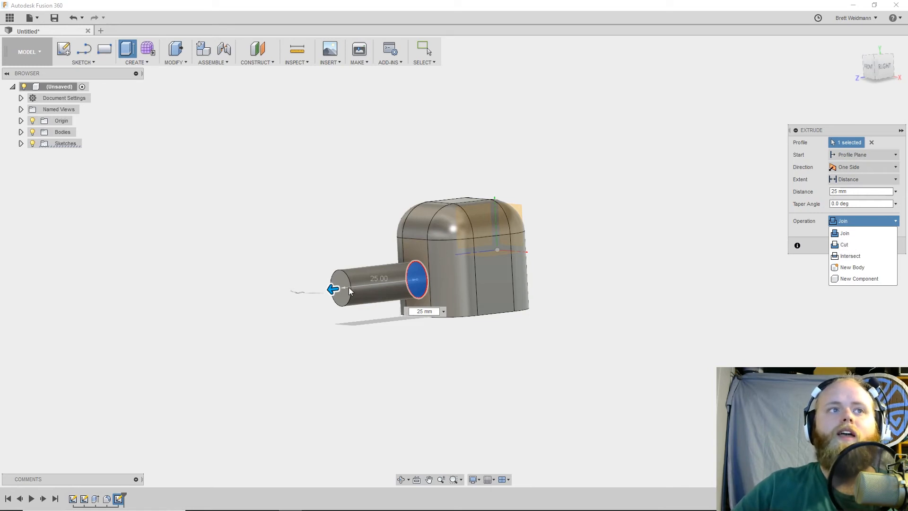
drag(334, 287, 541, 268)
click(544, 322)
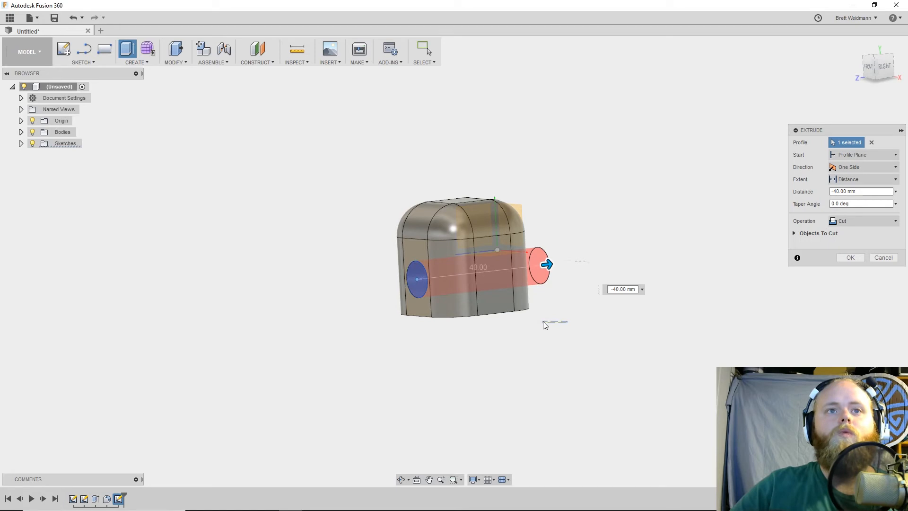
shift+middle_drag(558, 320, 535, 331)
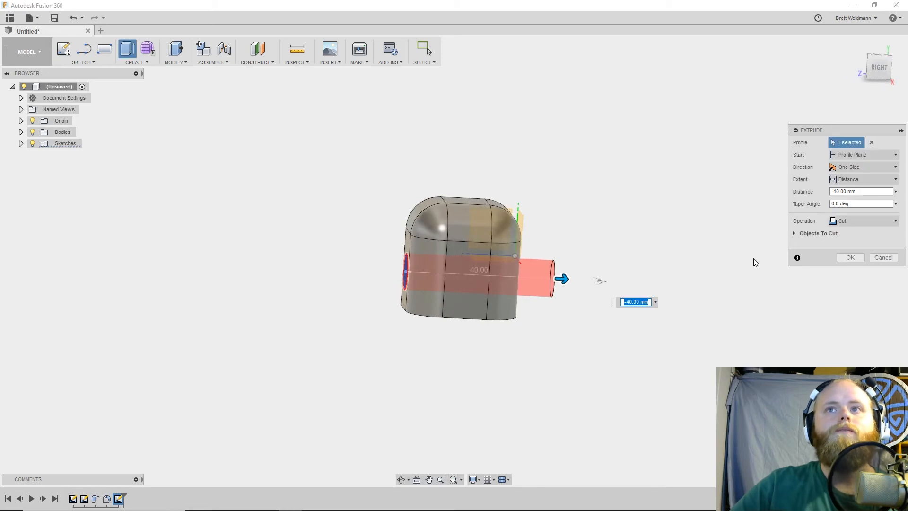
Step: Extrude the circle 25 mm outward from the front face with the Join operation
drag(562, 278, 362, 277)
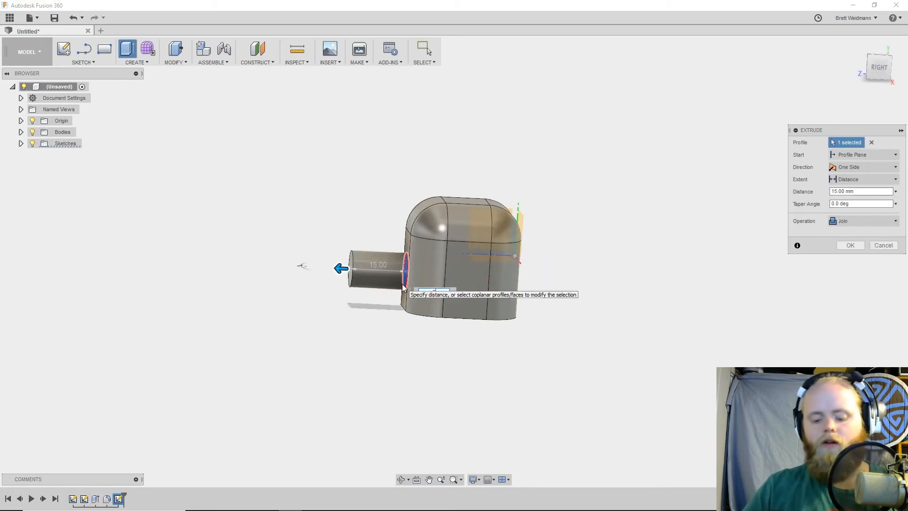
text(25)
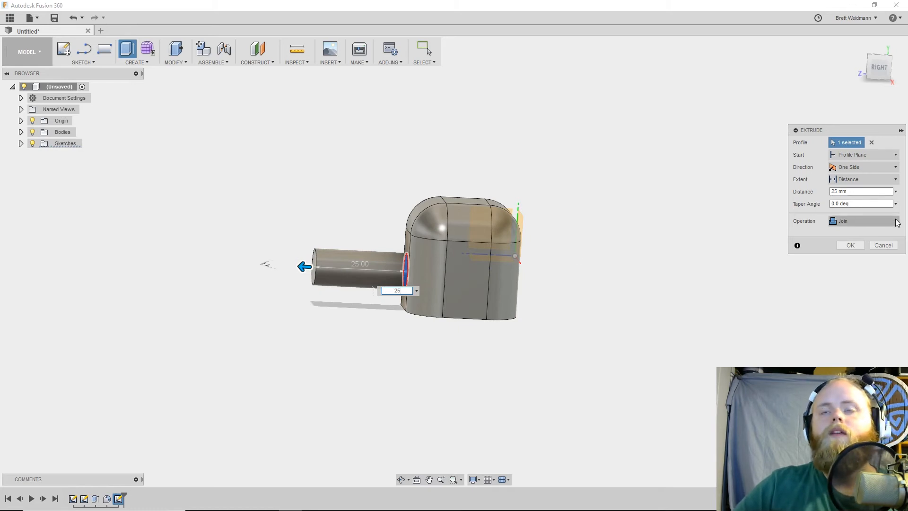
click(864, 221)
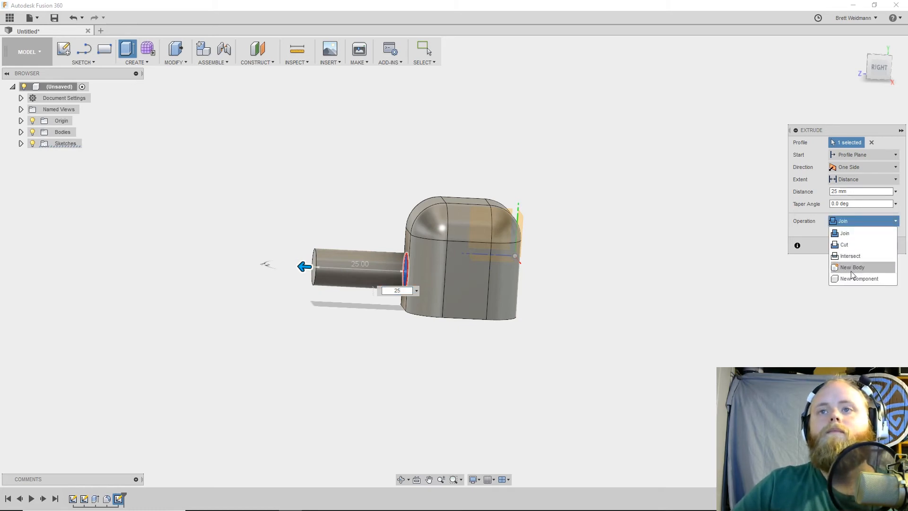
click(847, 233)
click(857, 245)
shift+middle_drag(386, 336, 414, 341)
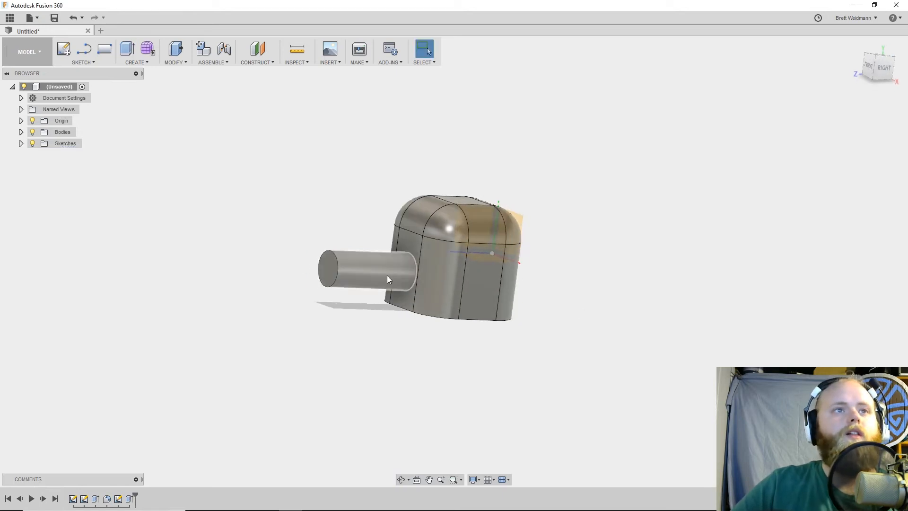
Step: Expand the bodies and select Body2 to examine which geometry belongs to it
click(21, 132)
click(68, 143)
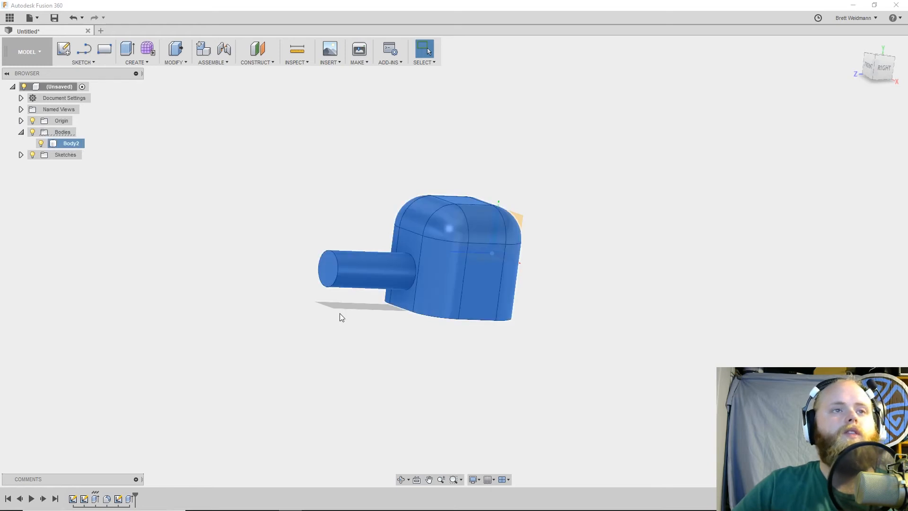
shift+middle_drag(312, 308, 313, 386)
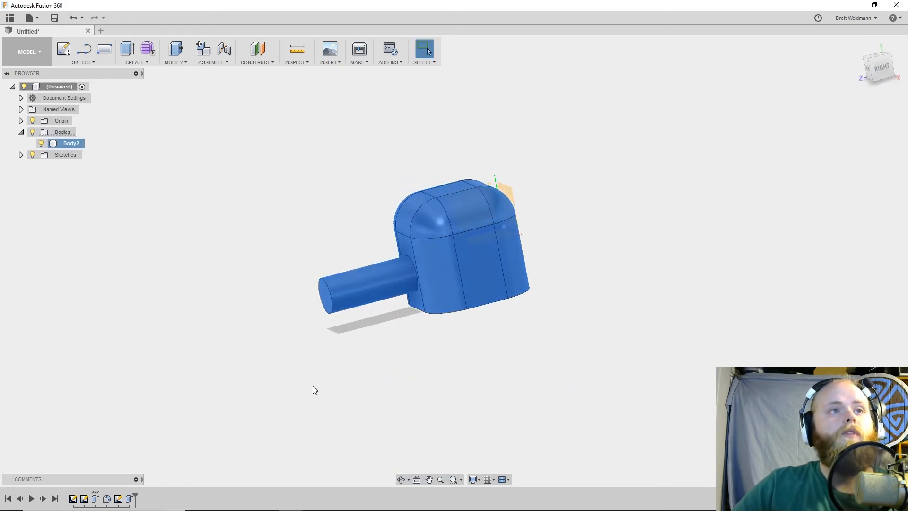
Step: Fillet the circular edge at the cylinder's free end with a 5 mm constant radius
click(328, 287)
key(f)
drag(322, 277, 326, 282)
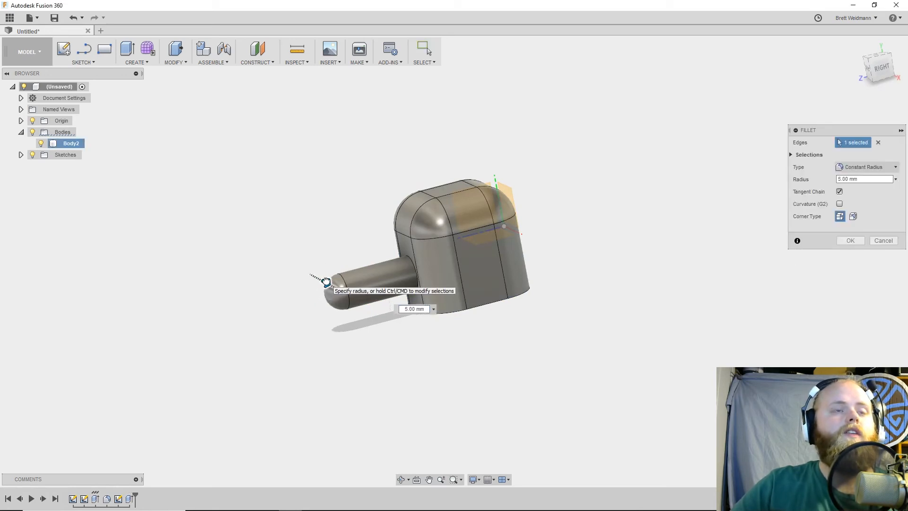
click(849, 240)
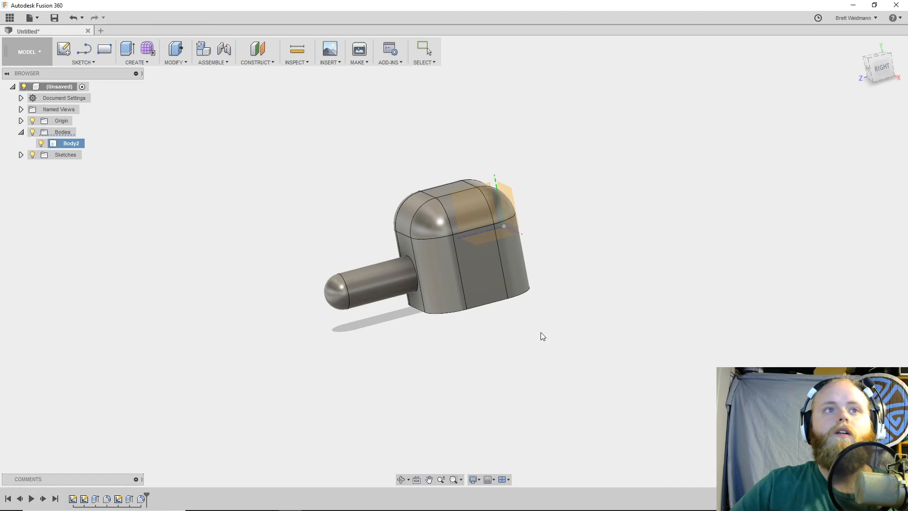
shift+middle_drag(369, 353, 350, 335)
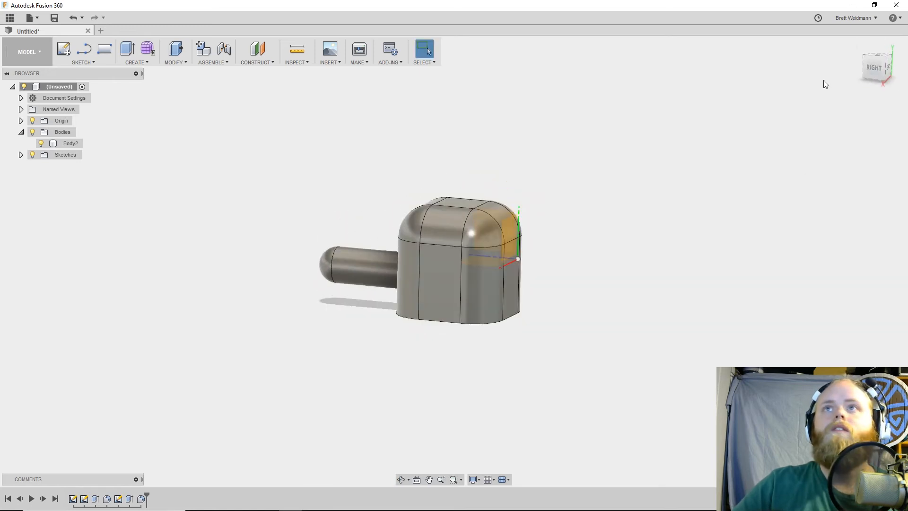
click(857, 45)
shift+middle_drag(745, 226, 716, 211)
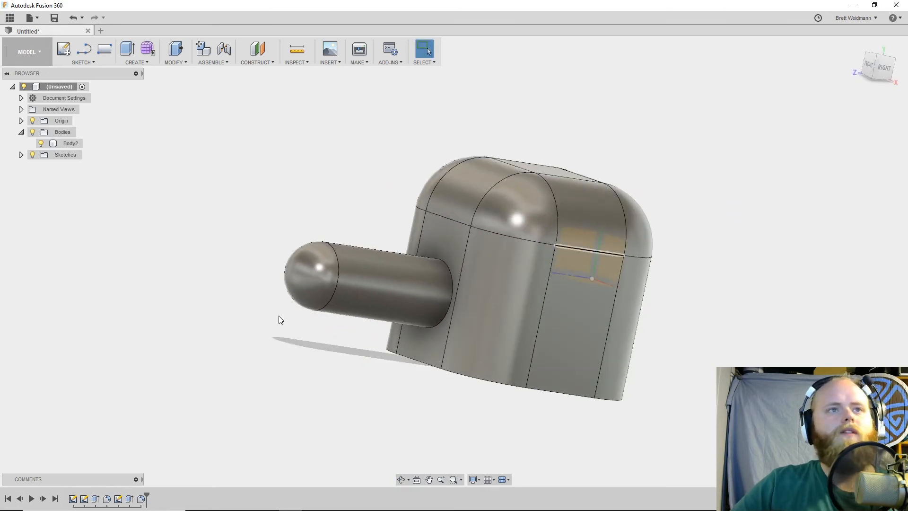
click(148, 62)
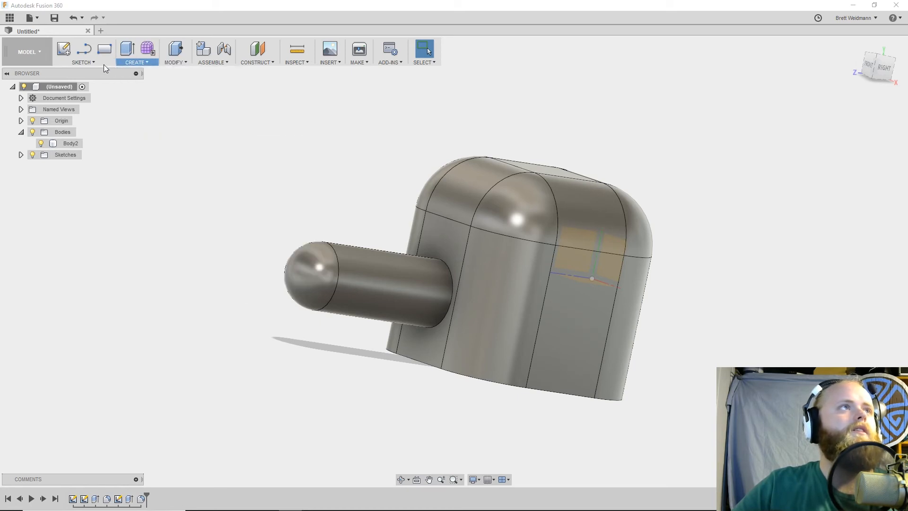
click(86, 63)
click(239, 302)
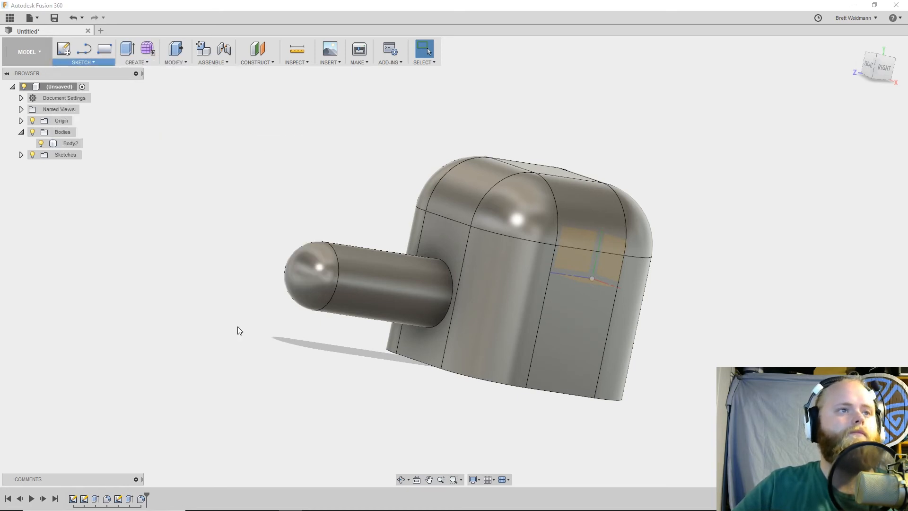
Step: Roll the timeline back to the first sketch and delete that sketch along with all features following it
right_click(73, 499)
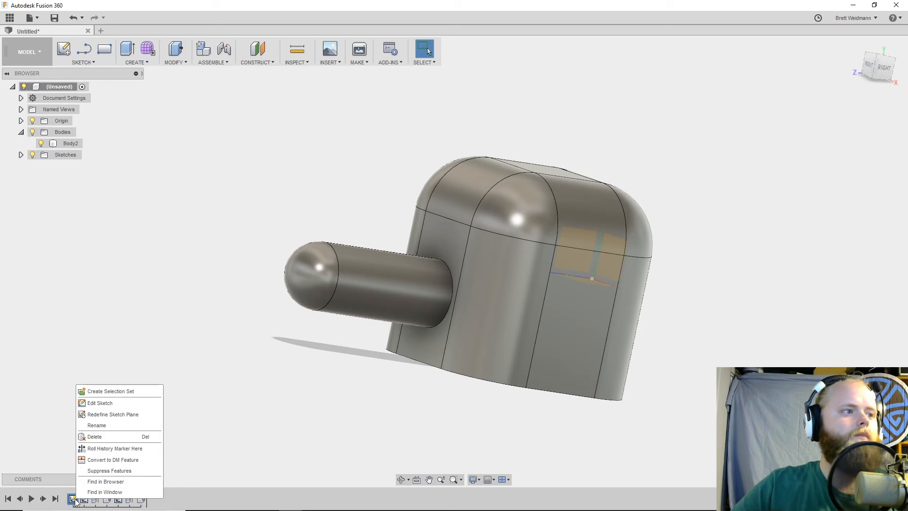
click(122, 448)
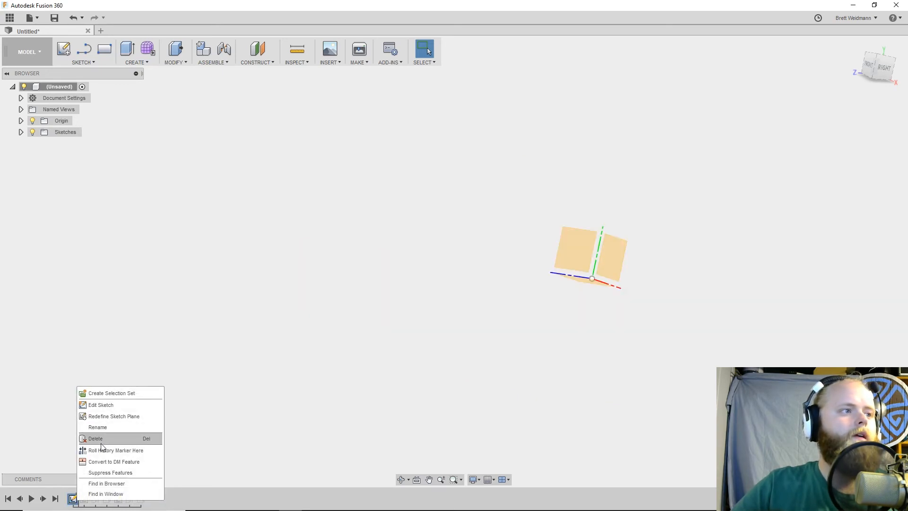
click(226, 434)
right_click(75, 499)
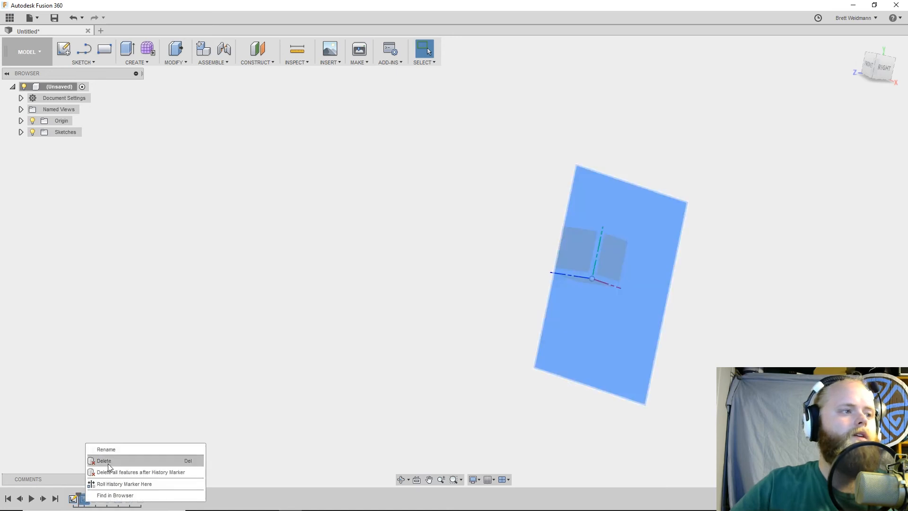
click(105, 471)
right_click(75, 498)
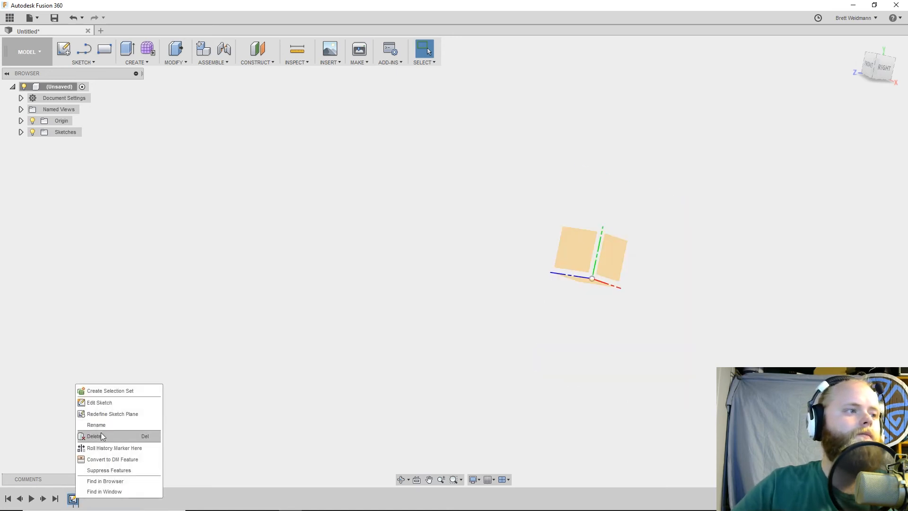
click(95, 434)
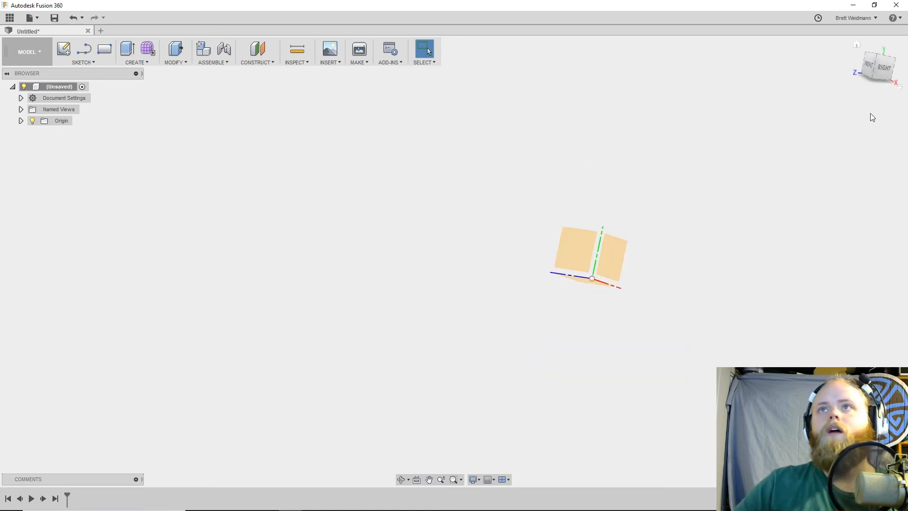
Step: Restore the home view and create a new sketch on the front origin plane
click(856, 44)
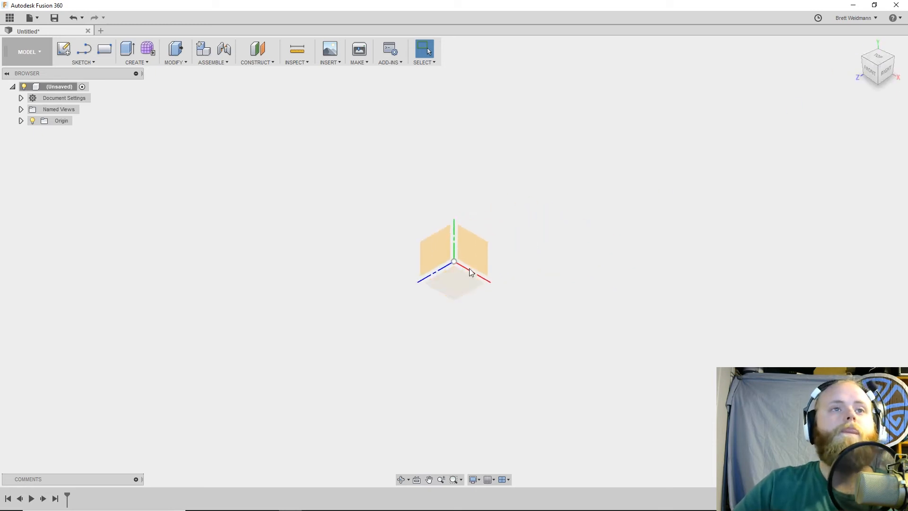
right_click(478, 250)
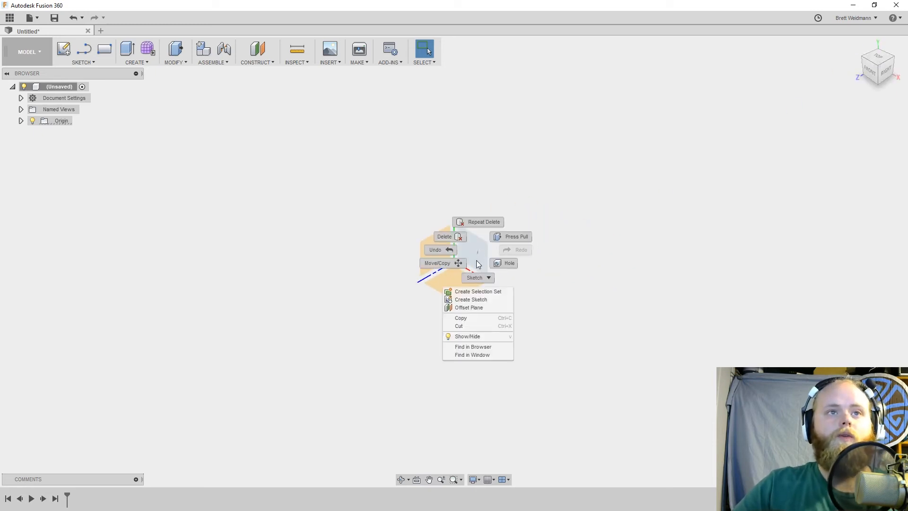
click(473, 299)
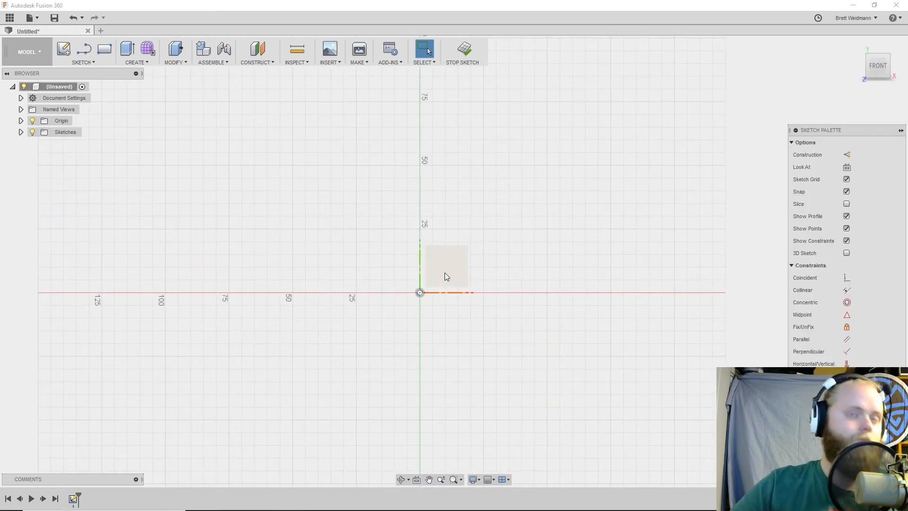
Step: Draw a vertical line about 45 mm long through the origin, plus a short line slanting down and left from its lower end
key(s)
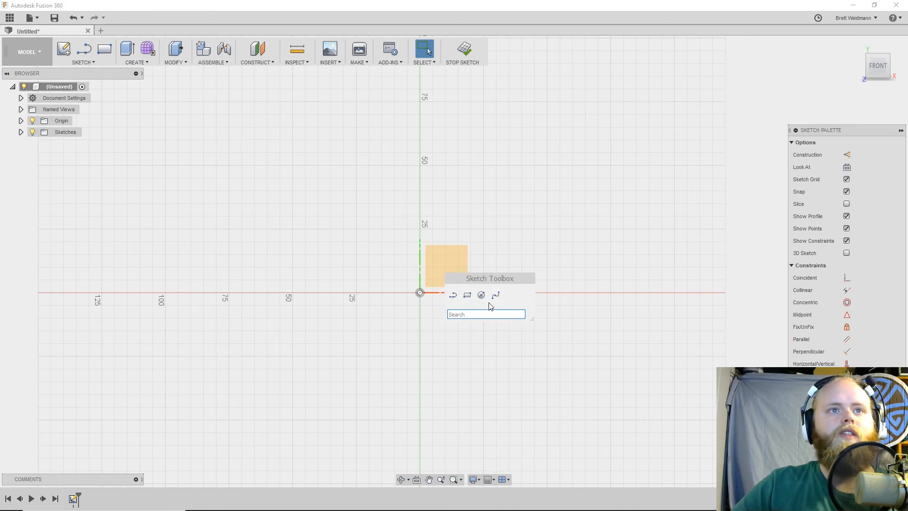
click(453, 295)
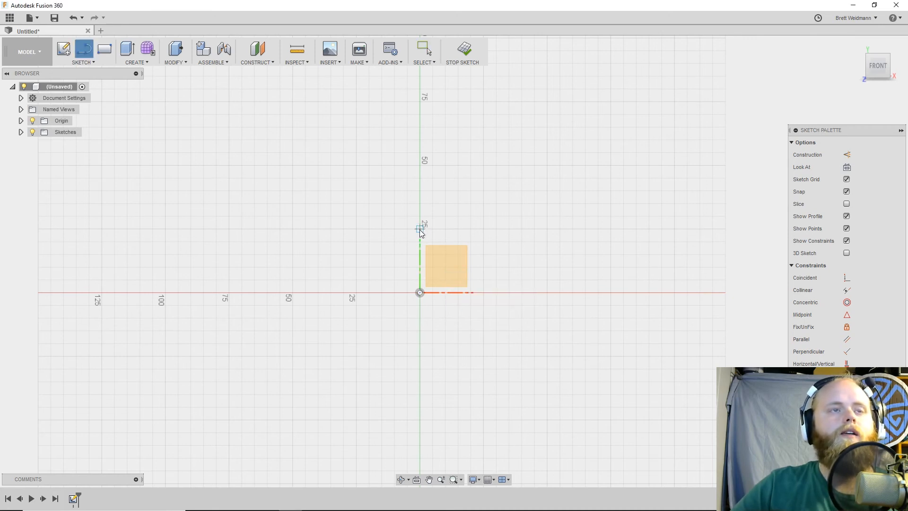
drag(419, 232, 420, 343)
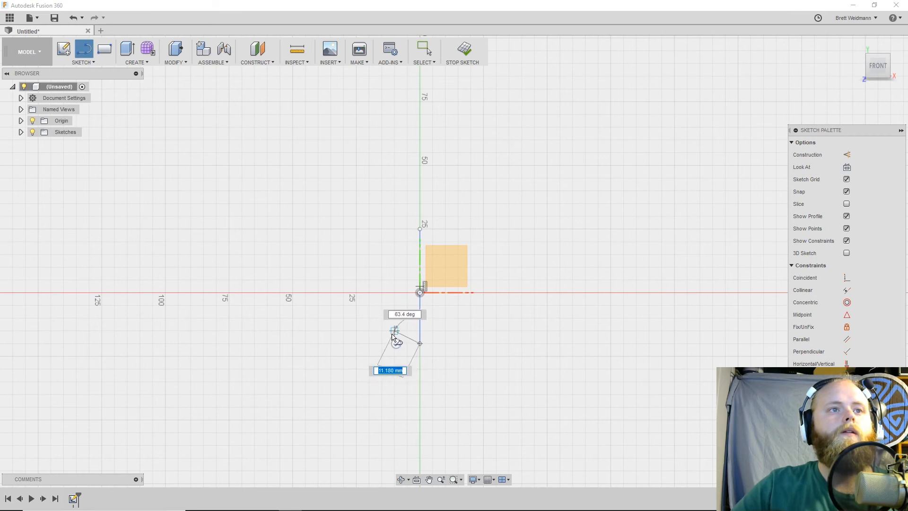
click(394, 356)
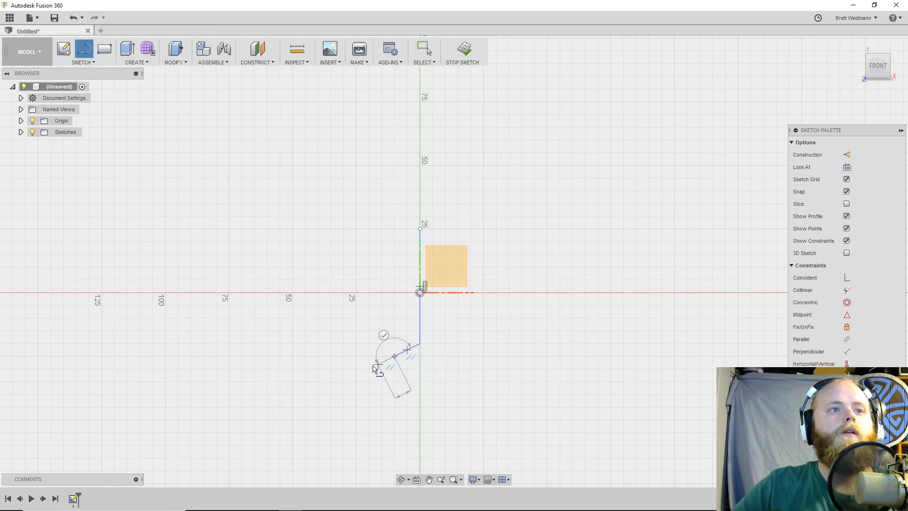
key(Escape)
Step: Draw a short three-point spline curving upward from the free end of the slanted line
key(s)
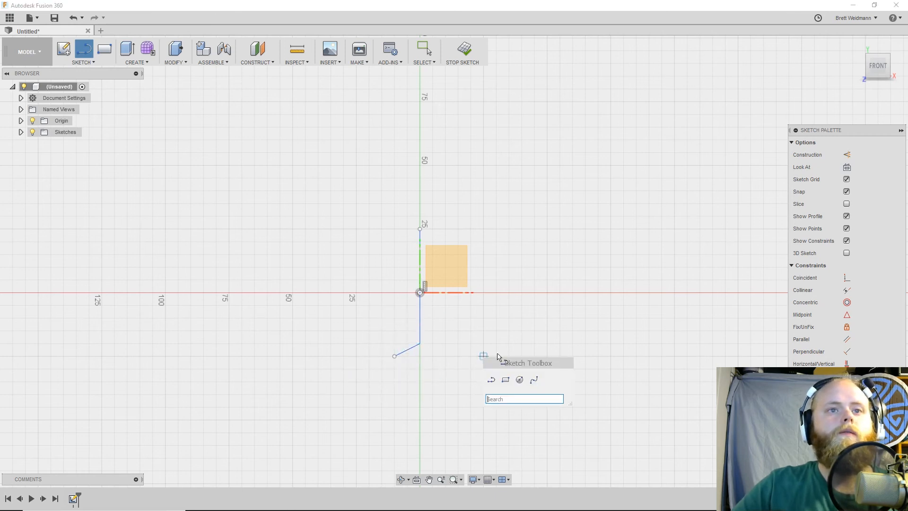
click(533, 382)
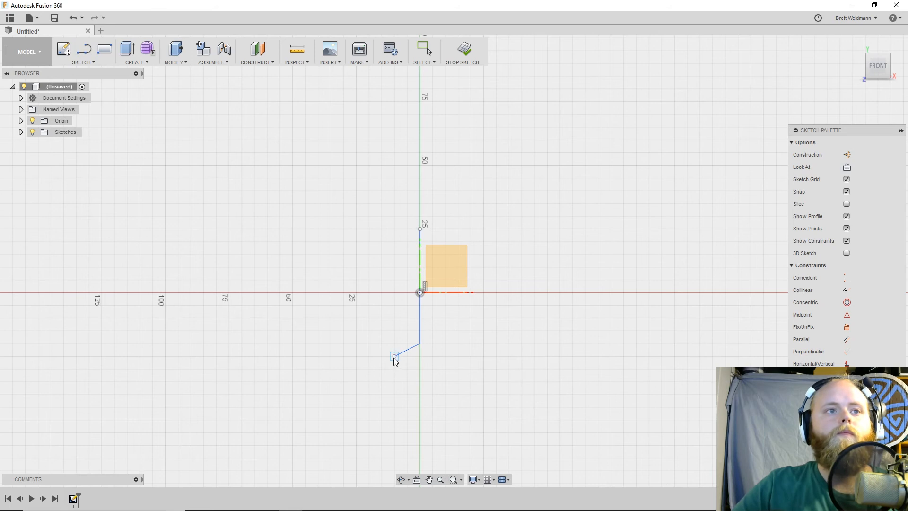
click(395, 355)
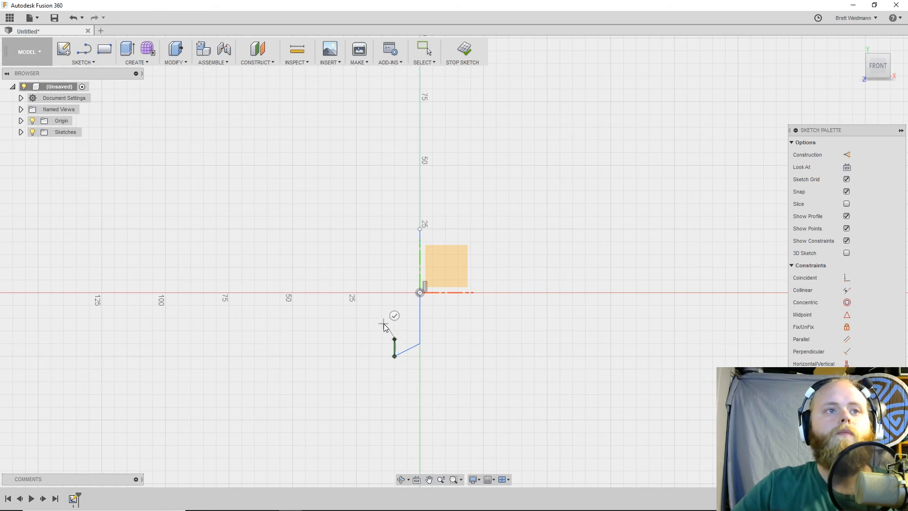
click(387, 320)
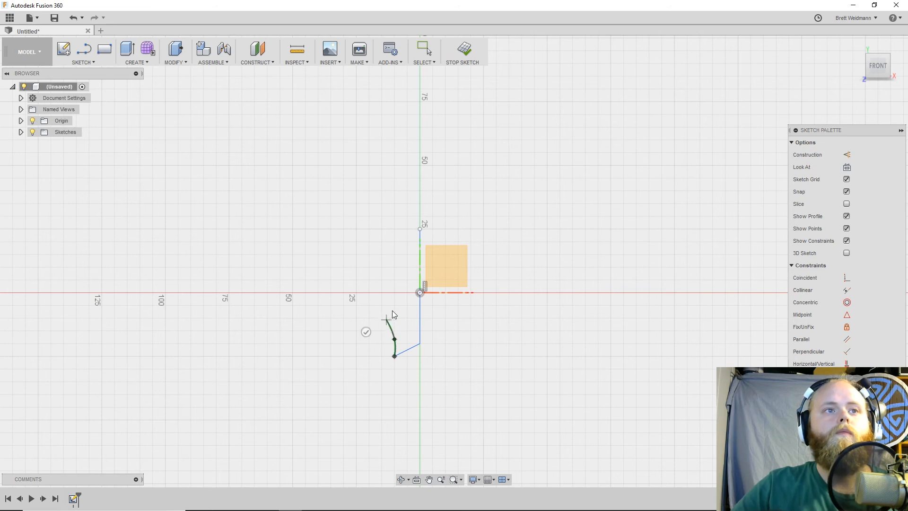
click(366, 331)
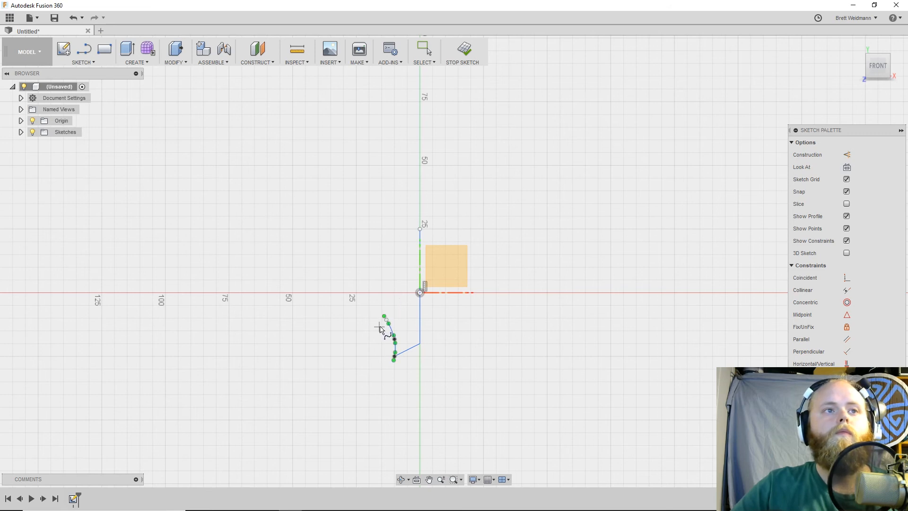
Step: Draw a second three-point spline from the first one's upper end, bowing toward the vertical line and ending above the origin's height
key(s)
key(Escape)
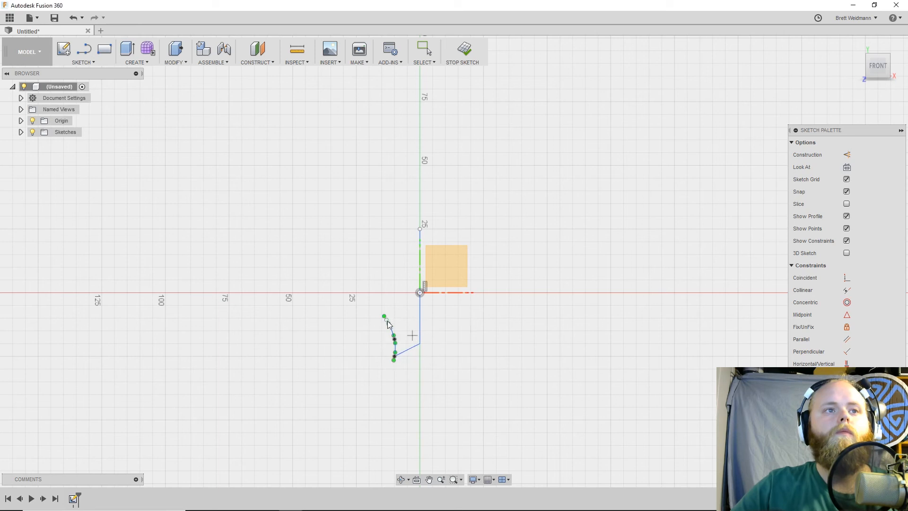
click(387, 321)
click(403, 285)
click(395, 248)
click(374, 260)
Step: Close the profile with a line from the second spline's upper end to the top of the vertical line
key(s)
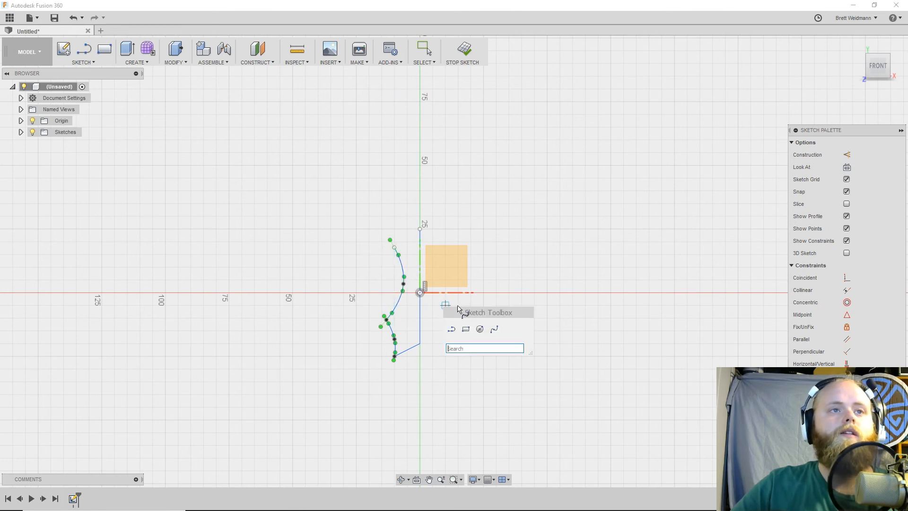
click(455, 331)
click(395, 248)
click(420, 229)
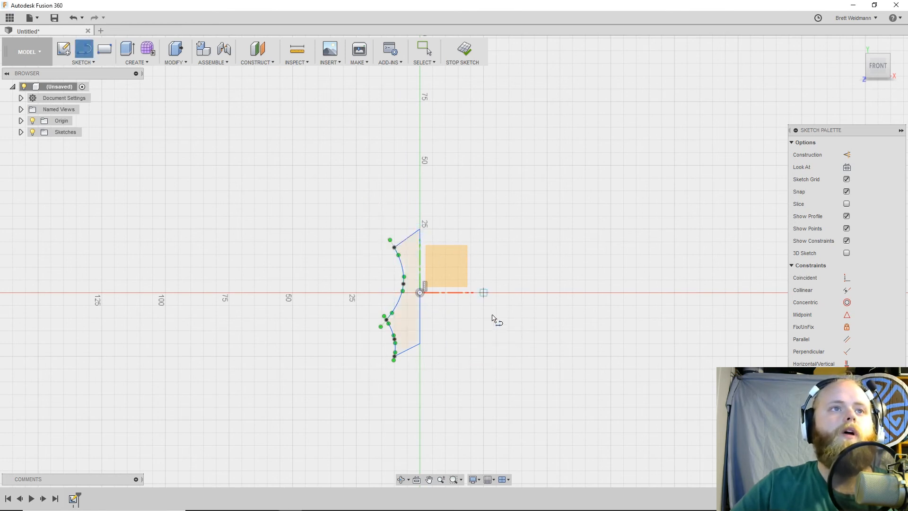
Step: Finish the closed line-and-spline profile sketch and return to the 3D model
scroll(450, 314, up, 2)
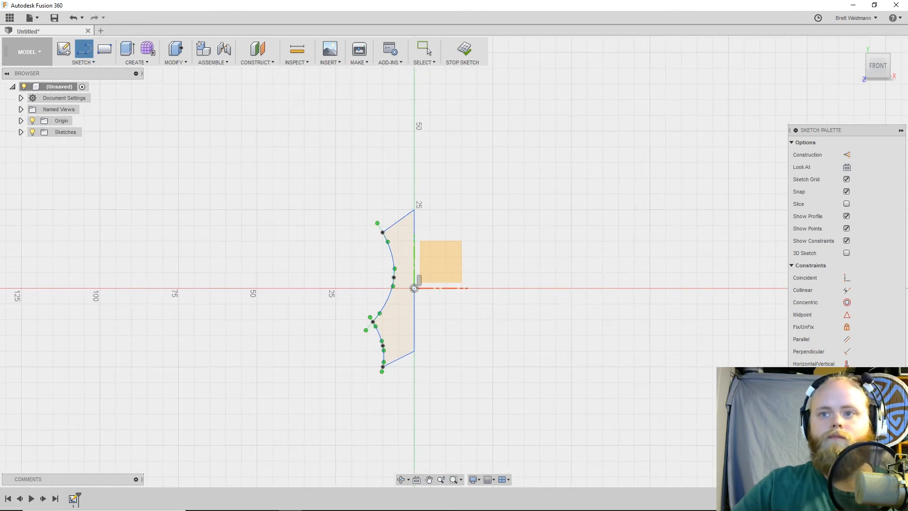
click(883, 427)
mouse_move(439, 337)
shift+middle_down()
mouse_move(610, 336)
mouse_move(433, 340)
shift+middle_up()
mouse_move(541, 322)
shift+middle_down()
mouse_move(529, 283)
mouse_move(556, 312)
shift+middle_up()
Step: Revolve the closed profile 360 degrees about its long vertical line as a new body
click(145, 61)
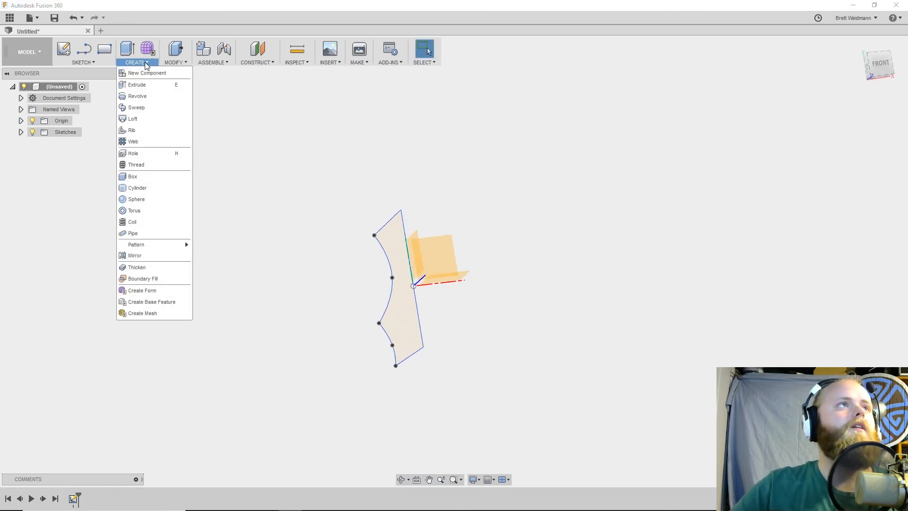
click(145, 97)
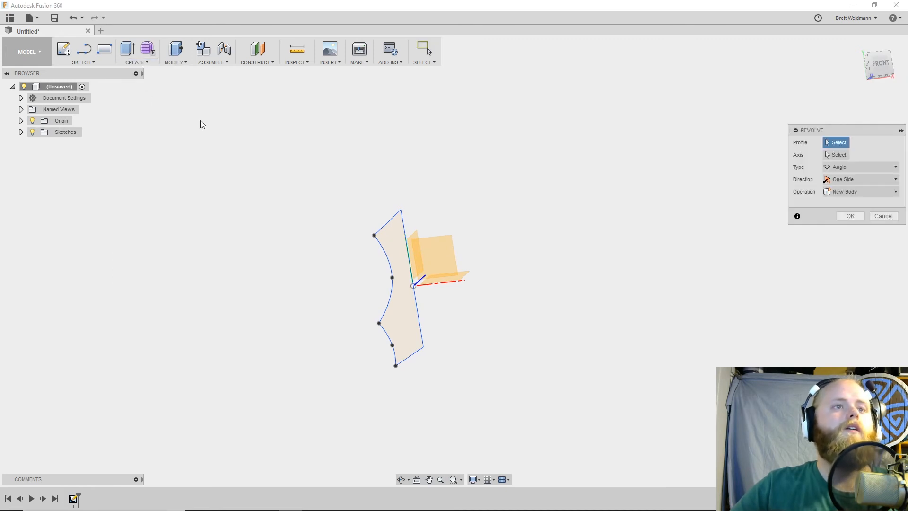
click(879, 64)
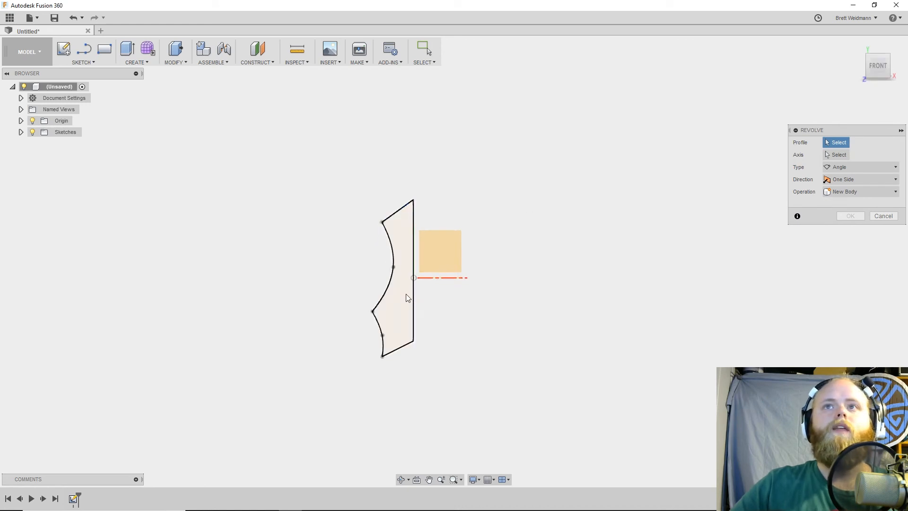
click(405, 297)
click(840, 156)
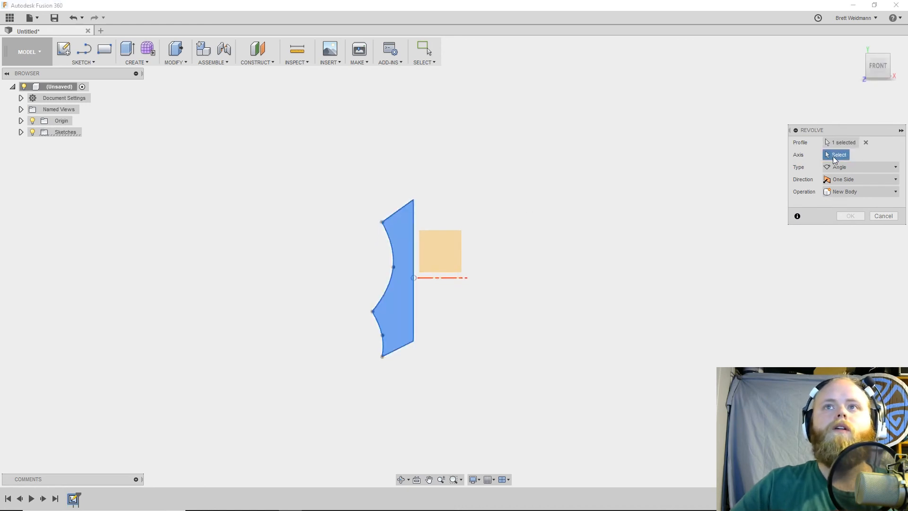
click(413, 216)
shift+middle_drag(544, 235, 543, 201)
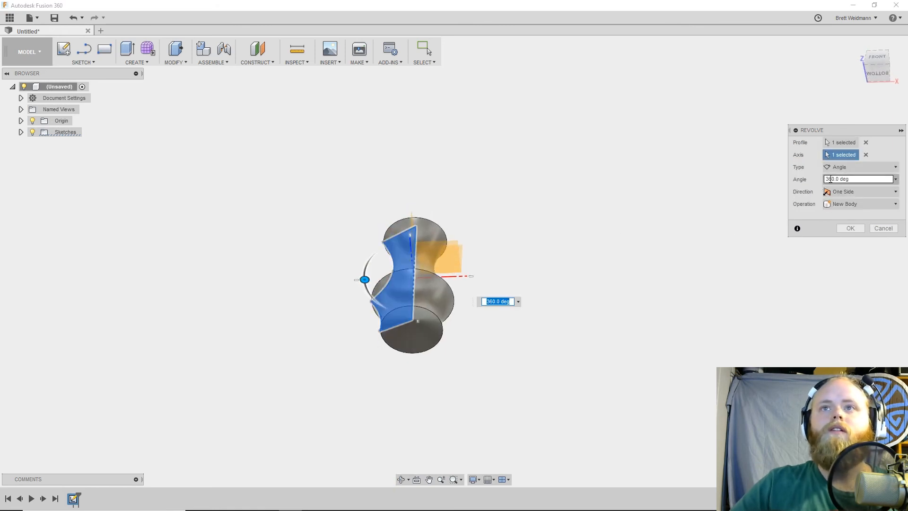
shift+middle_drag(568, 255, 553, 304)
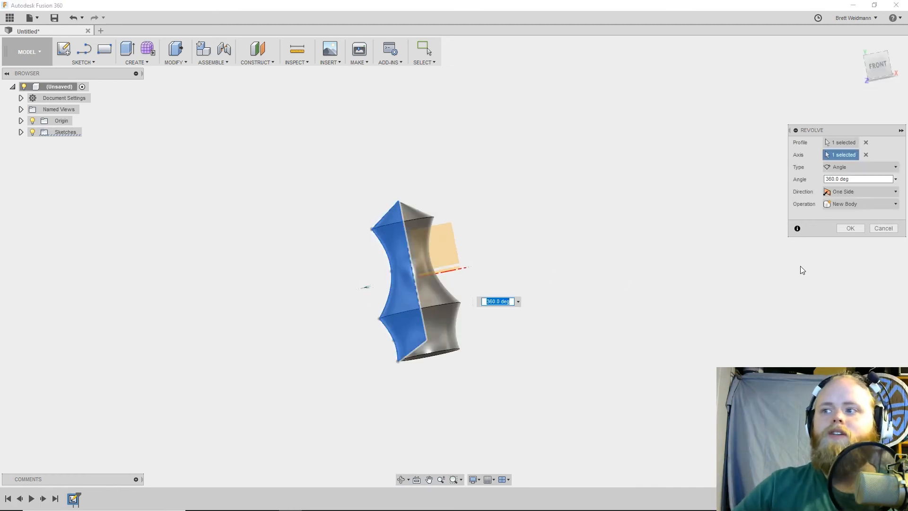
click(850, 228)
Step: Examine the revolved body from below, from the side and in the home view
shift+middle_drag(519, 322, 722, 211)
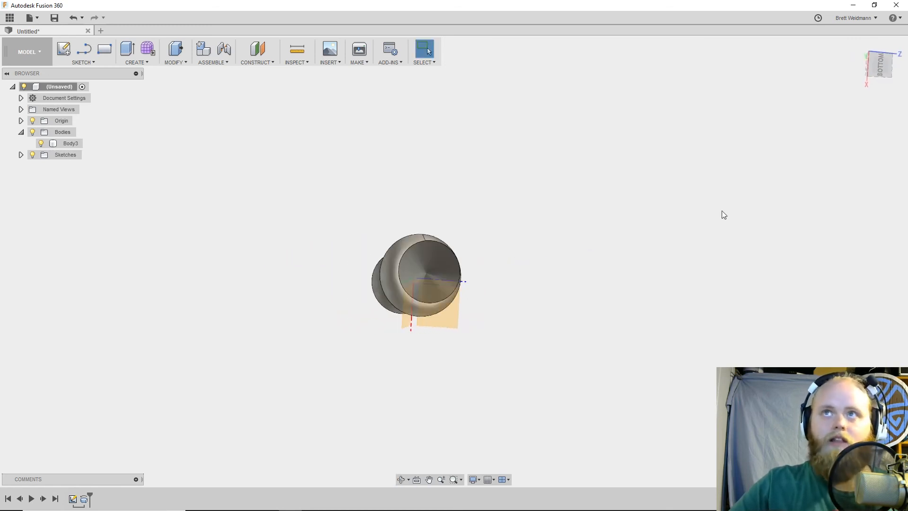
shift+middle_drag(483, 206, 624, 215)
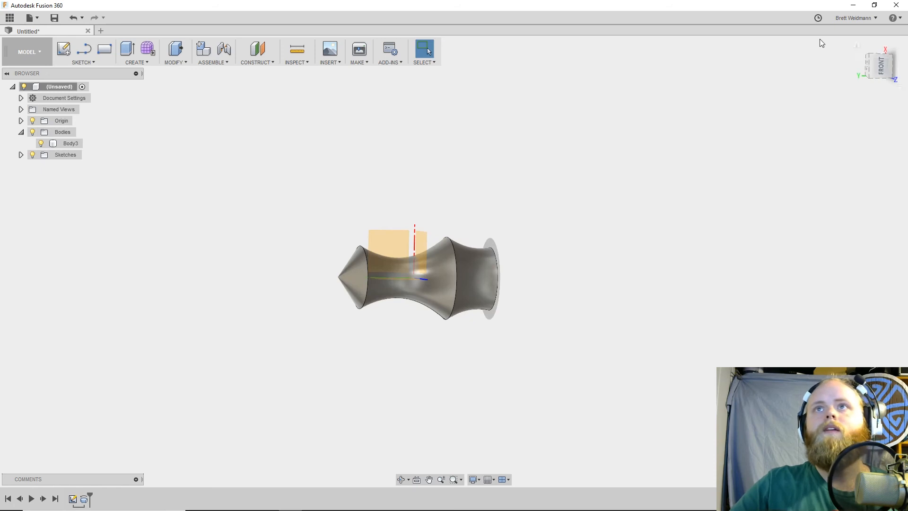
click(858, 46)
mouse_move(585, 270)
shift+middle_down()
mouse_move(594, 186)
mouse_move(594, 260)
mouse_move(594, 213)
mouse_move(589, 261)
mouse_move(582, 259)
shift+middle_up()
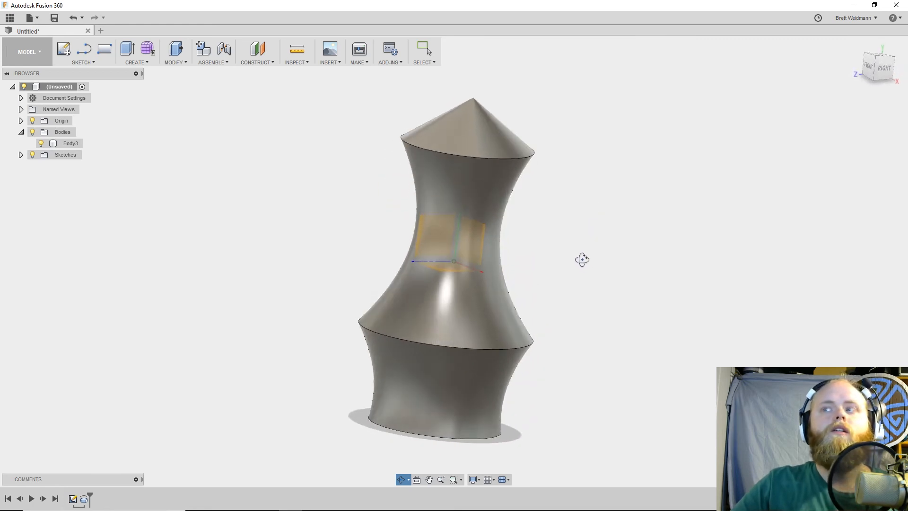
click(140, 63)
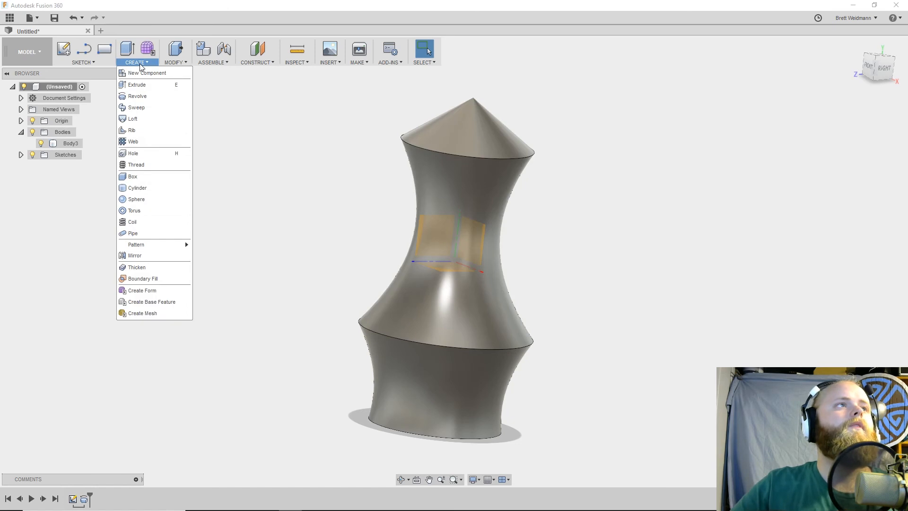
click(173, 63)
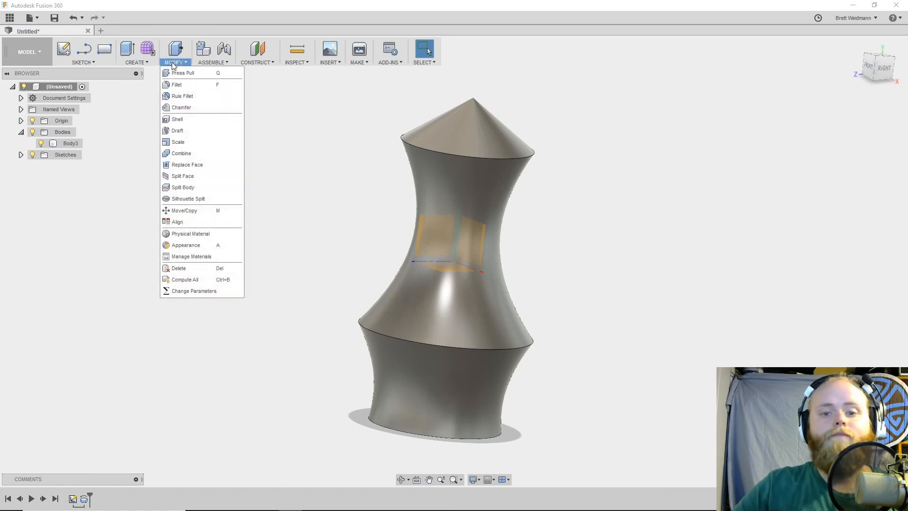
click(350, 231)
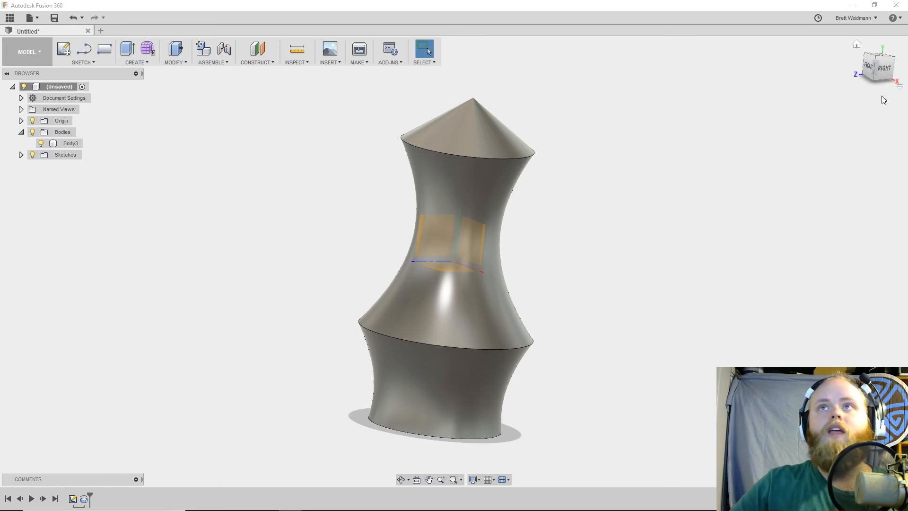
click(857, 44)
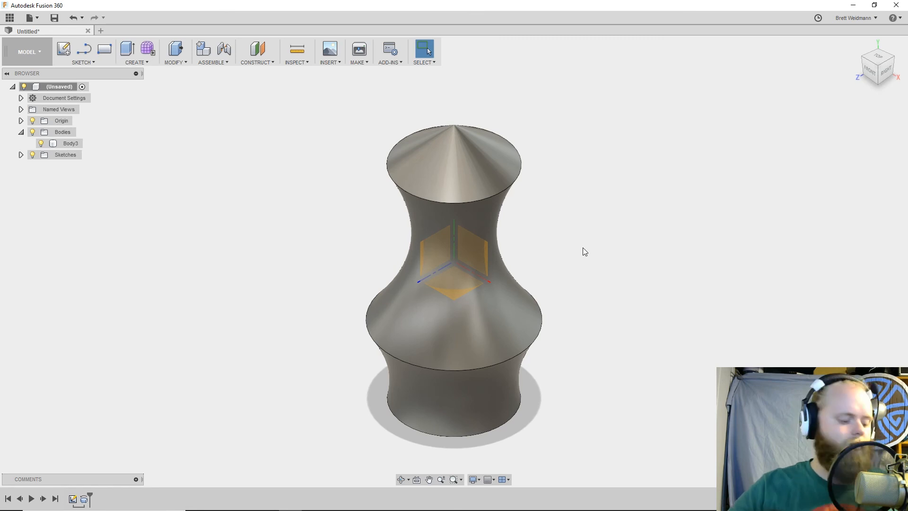
Step: Fillet the two circular edges below the conical tip and around the widest part of the body with one constant radius
shift+middle_drag(599, 280, 591, 236)
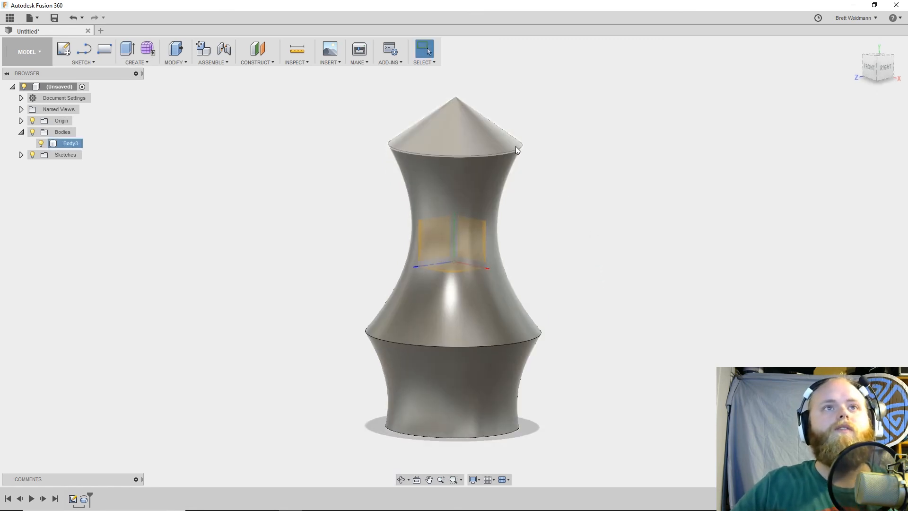
key(f)
click(496, 153)
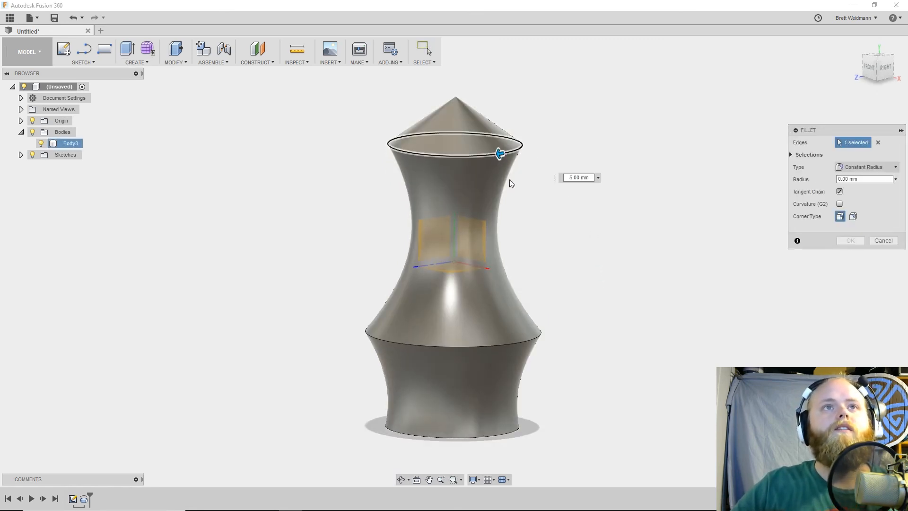
click(507, 344)
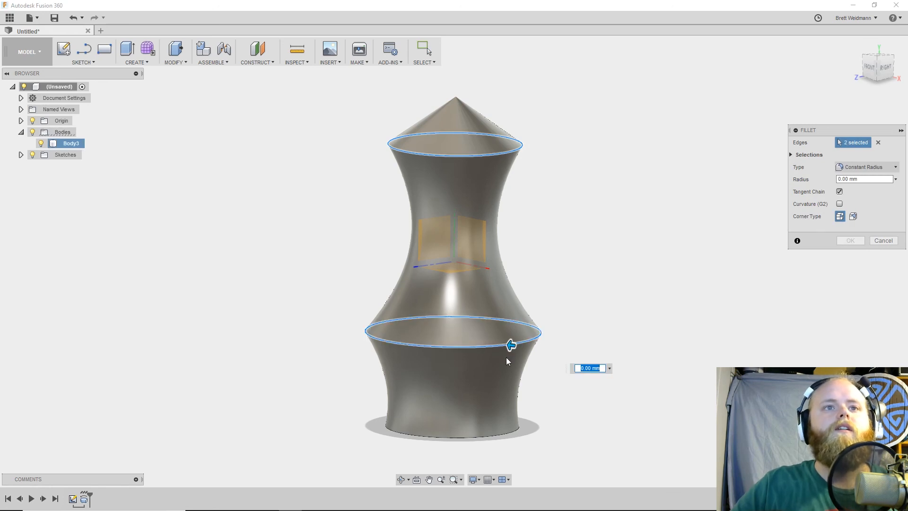
mouse_move(510, 345)
mouse_down()
mouse_move(496, 344)
mouse_move(505, 343)
mouse_up()
click(851, 240)
Step: Chamfer the circular edge at the body's base with an equal distance of about 4 mm
shift+middle_drag(591, 257, 538, 226)
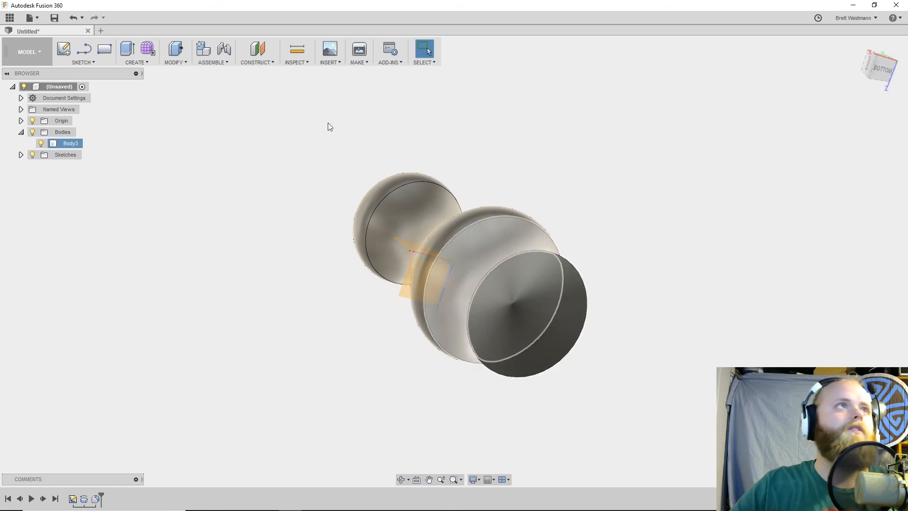
click(498, 265)
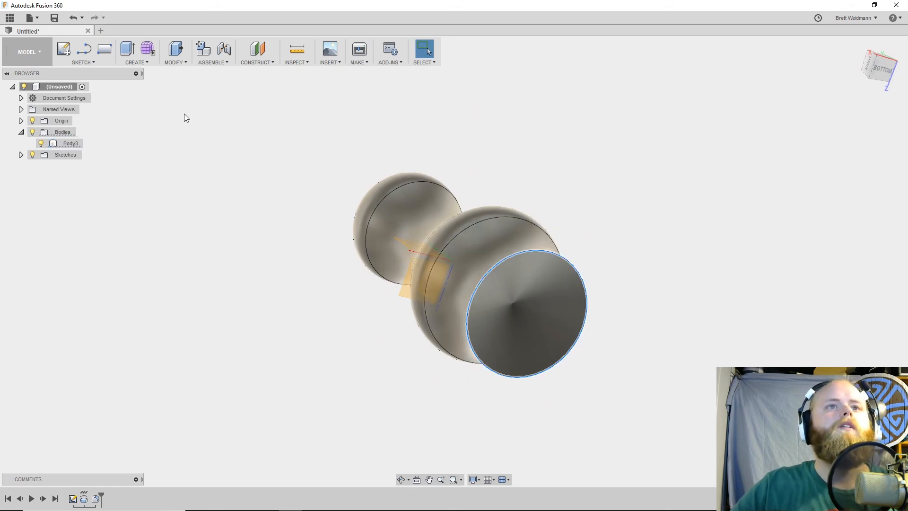
click(141, 63)
click(175, 62)
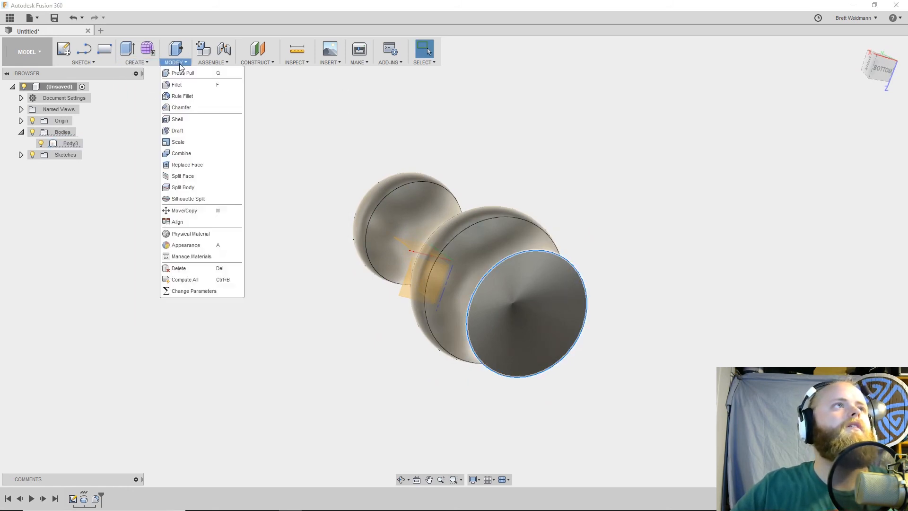
click(180, 95)
drag(496, 262, 494, 268)
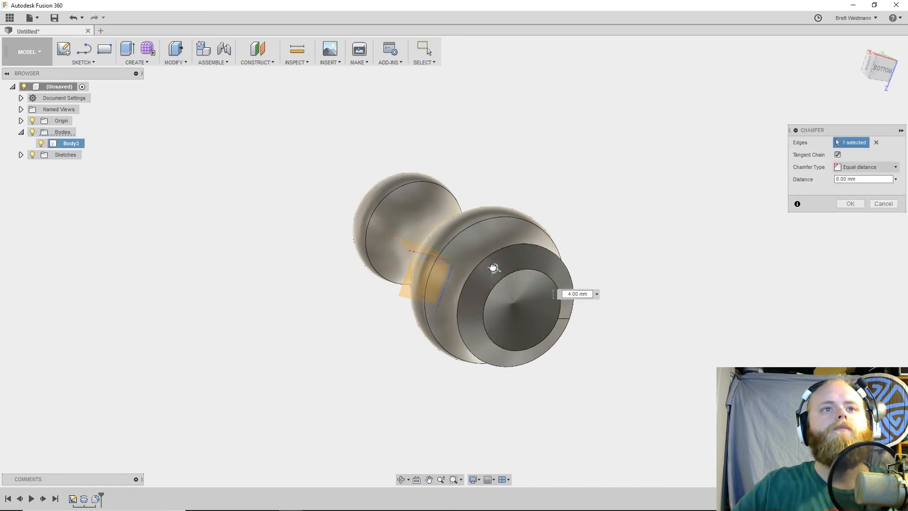
click(856, 207)
Step: Examine the rounded and chamfered body from below, in the home view and from the side
shift+middle_drag(648, 183, 565, 239)
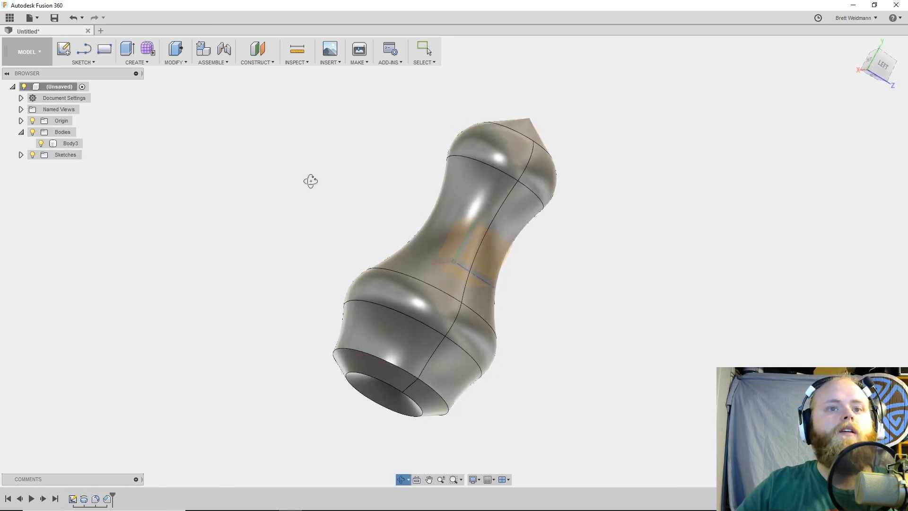
mouse_move(653, 216)
shift+middle_down()
mouse_move(644, 211)
mouse_move(651, 219)
shift+middle_up()
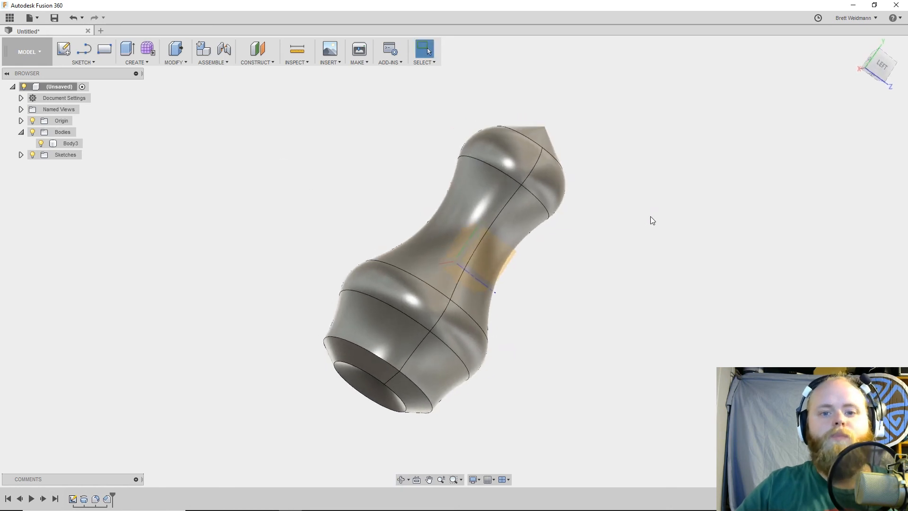
click(856, 45)
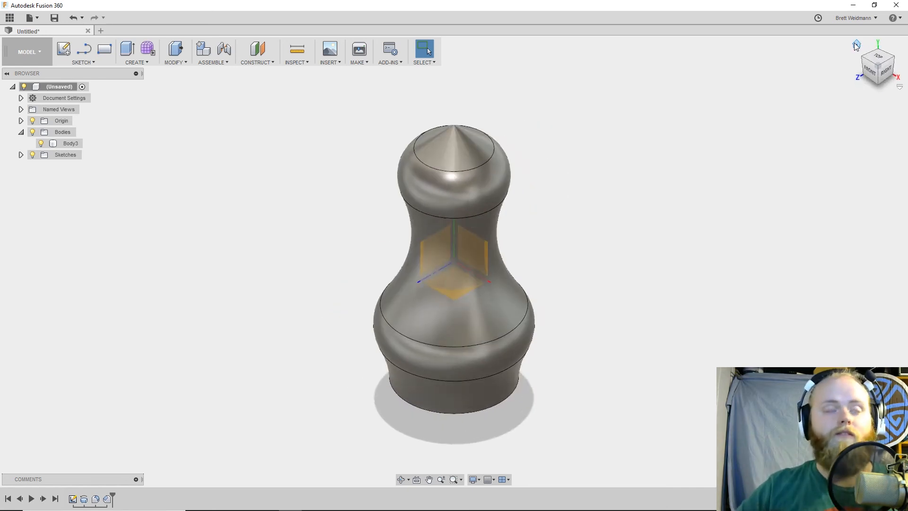
shift+middle_drag(583, 244, 600, 234)
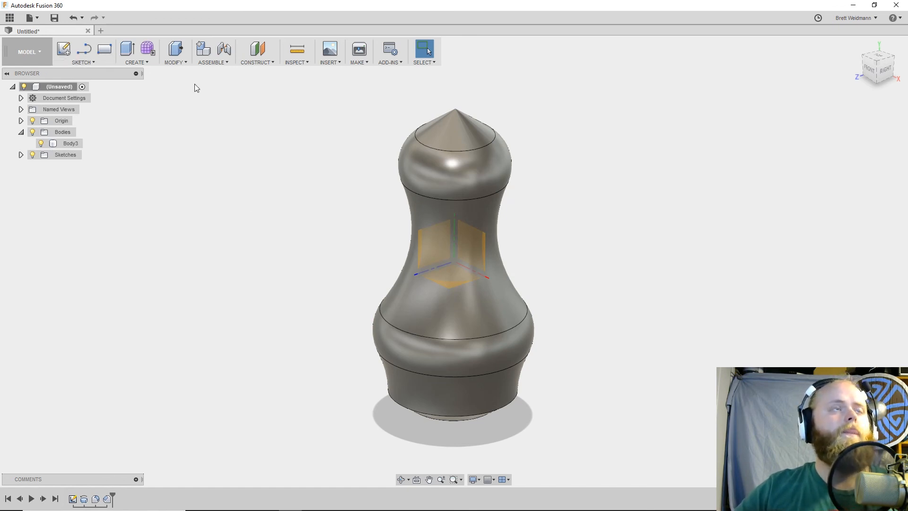
shift+middle_drag(635, 273, 637, 251)
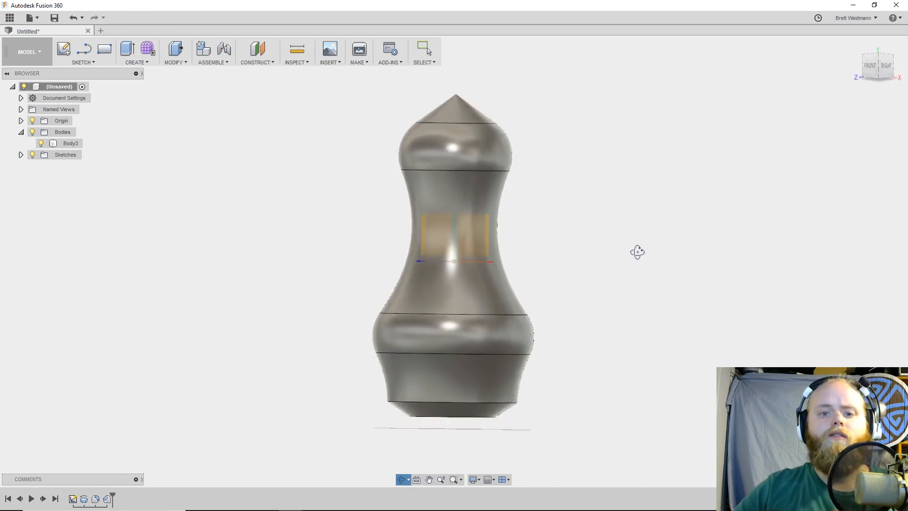